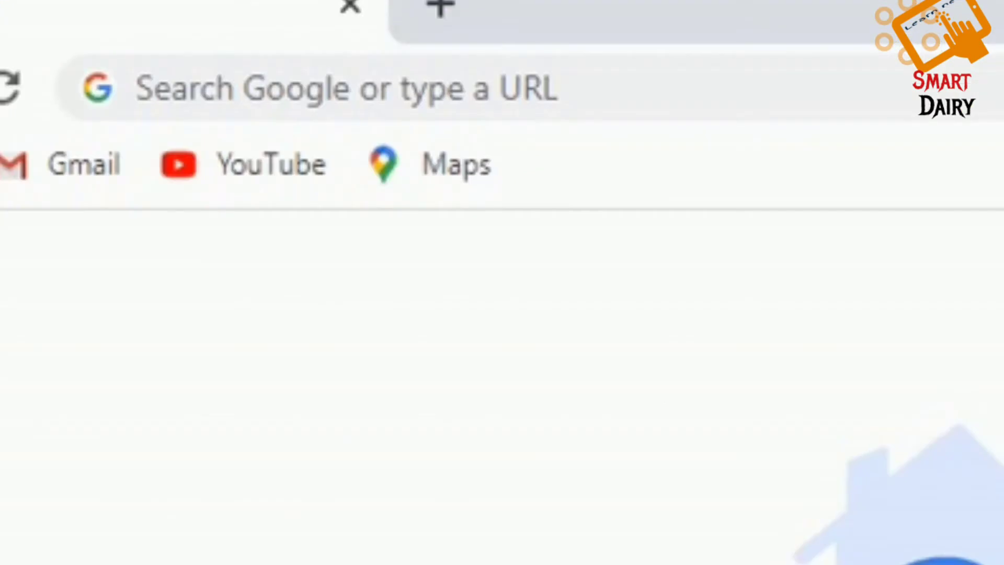
Step: Search Google for 'learning and earning' and scroll to the ledp.ictd.gov.bd result
{"action": "type", "text": "lea"}
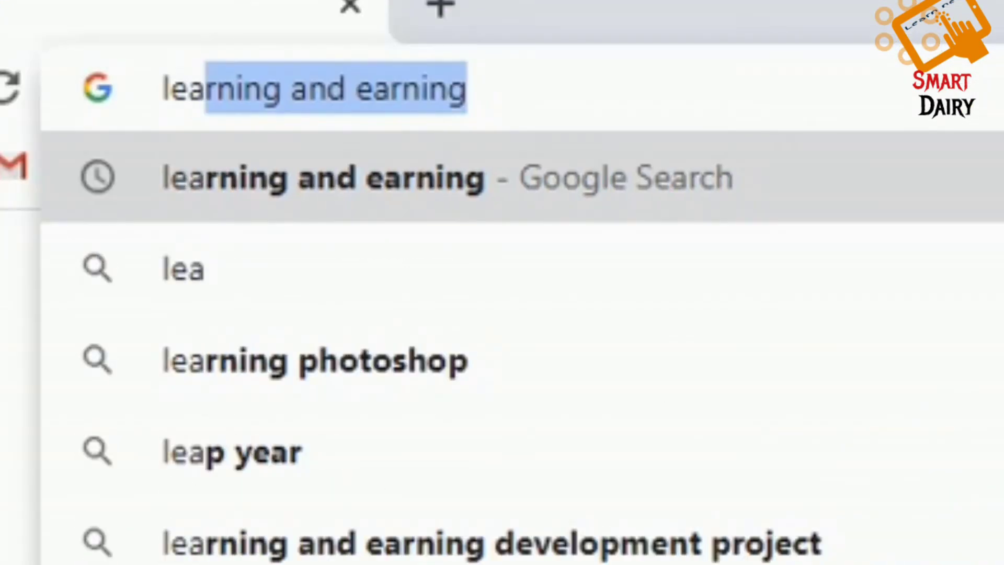
{"action": "type", "text": "rning "}
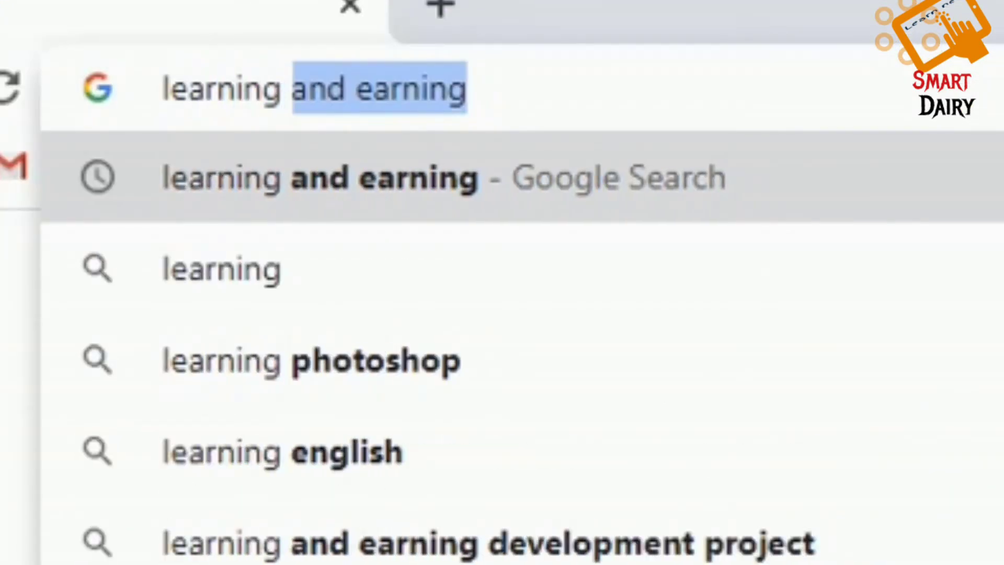
{"action": "type", "text": "and "}
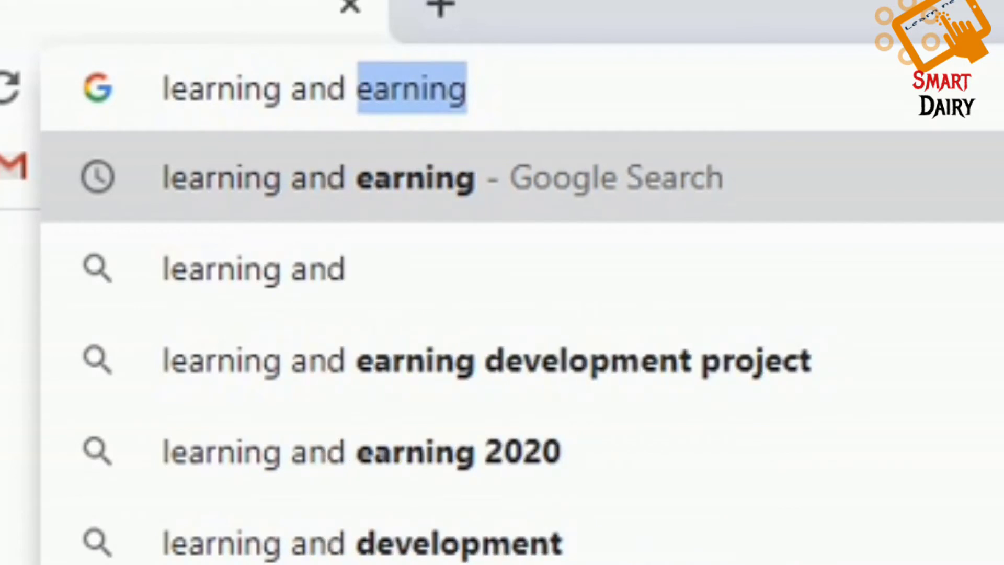
{"action": "type", "text": "earning"}
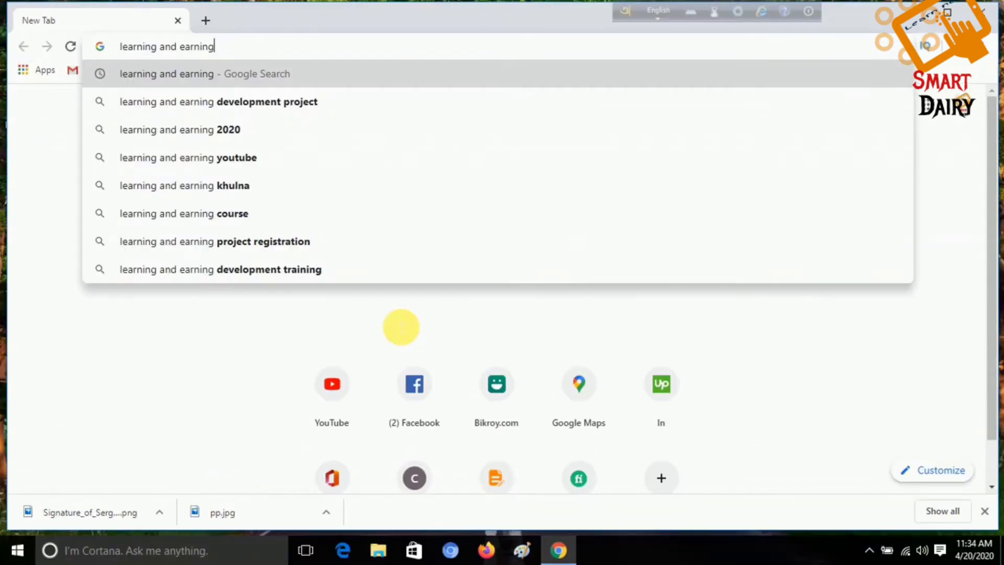
{"action": "key", "text": "Return"}
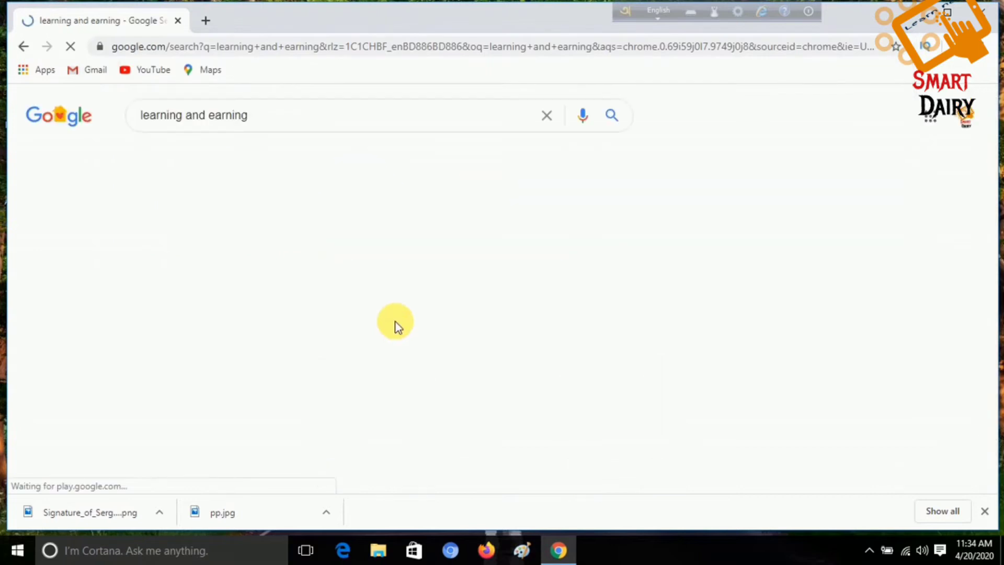
{"action": "scroll", "coordinate": [265, 209], "scroll_direction": "down", "scroll_amount": 2}
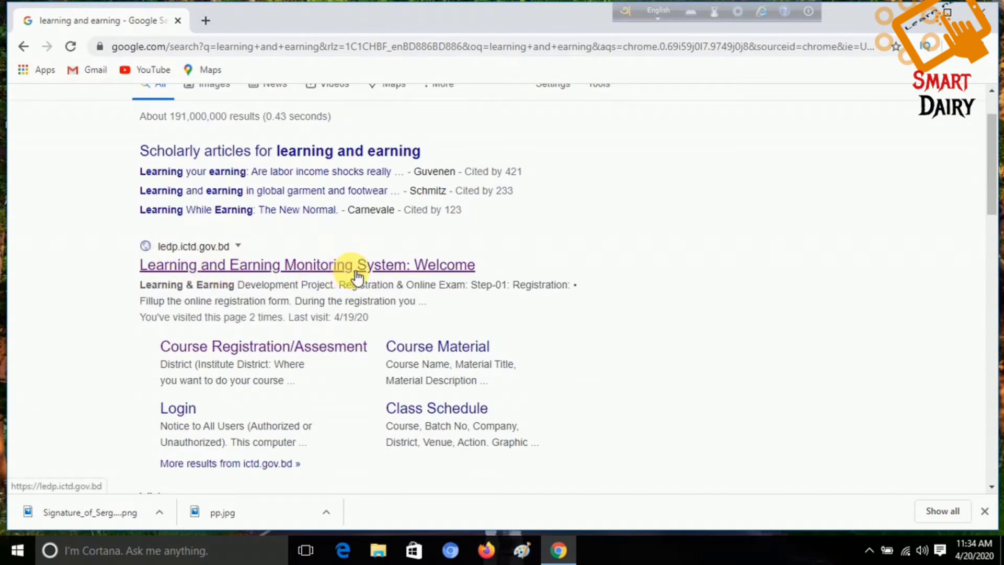
Step: Open the Learning and Earning Monitoring System welcome page at ledp.ictd.gov.bd
{"action": "left_click", "coordinate": [214, 266]}
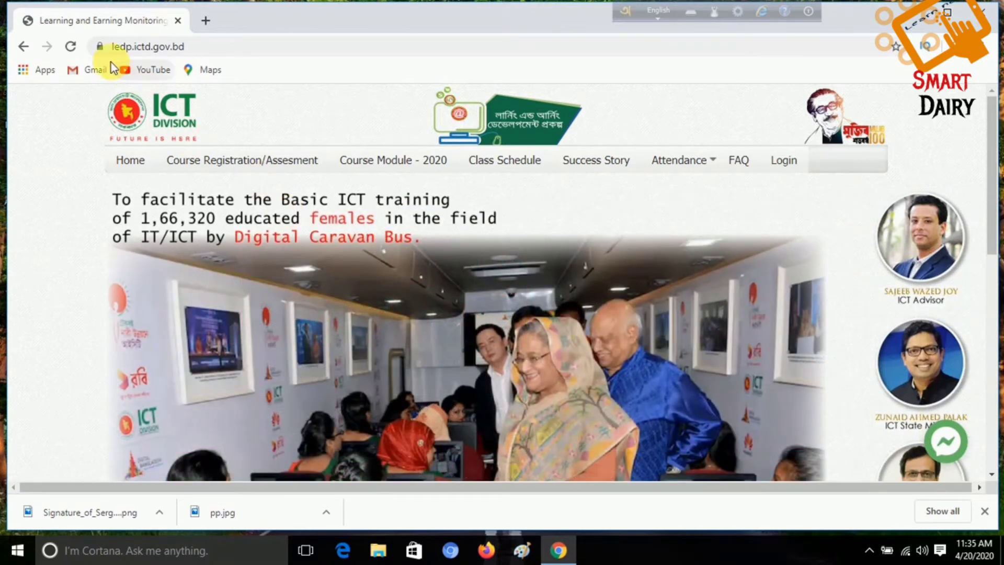
{"action": "left_click", "coordinate": [198, 53]}
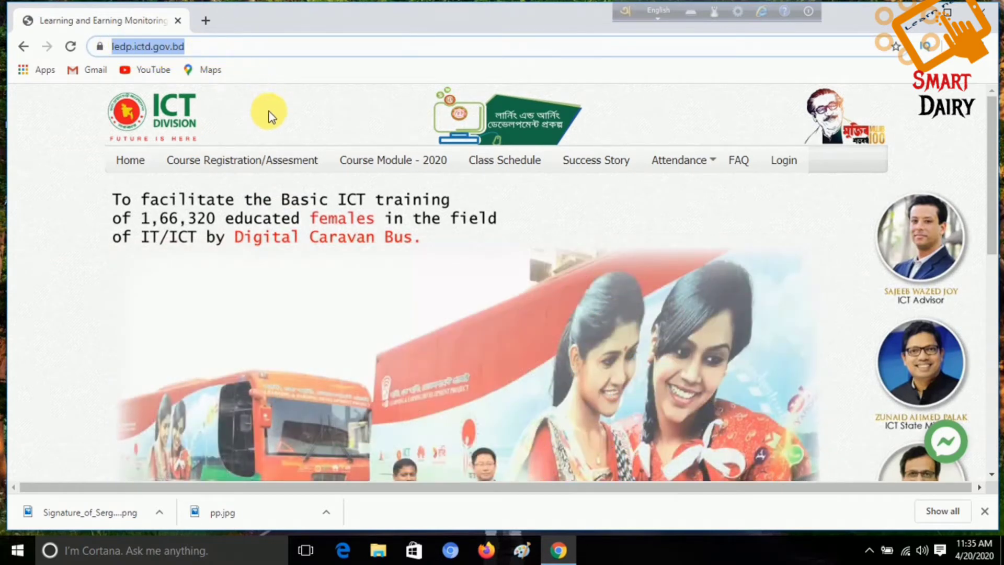
{"action": "left_click", "coordinate": [269, 117]}
Step: Scroll through the home page's Registration & Online Exam steps and back to the top
{"action": "scroll", "coordinate": [381, 236], "scroll_direction": "down", "scroll_amount": 5}
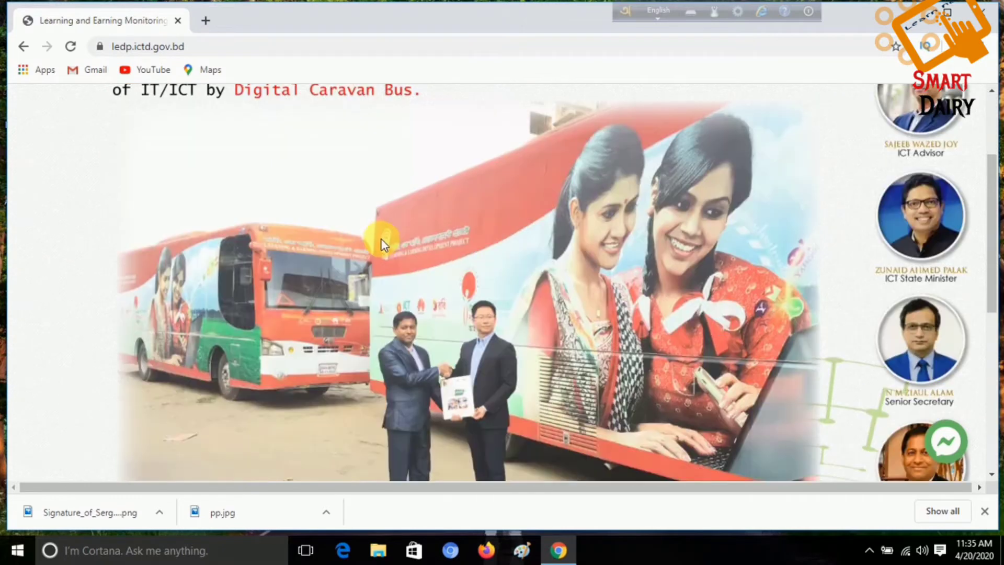
{"action": "scroll", "coordinate": [415, 257], "scroll_direction": "down", "scroll_amount": 5}
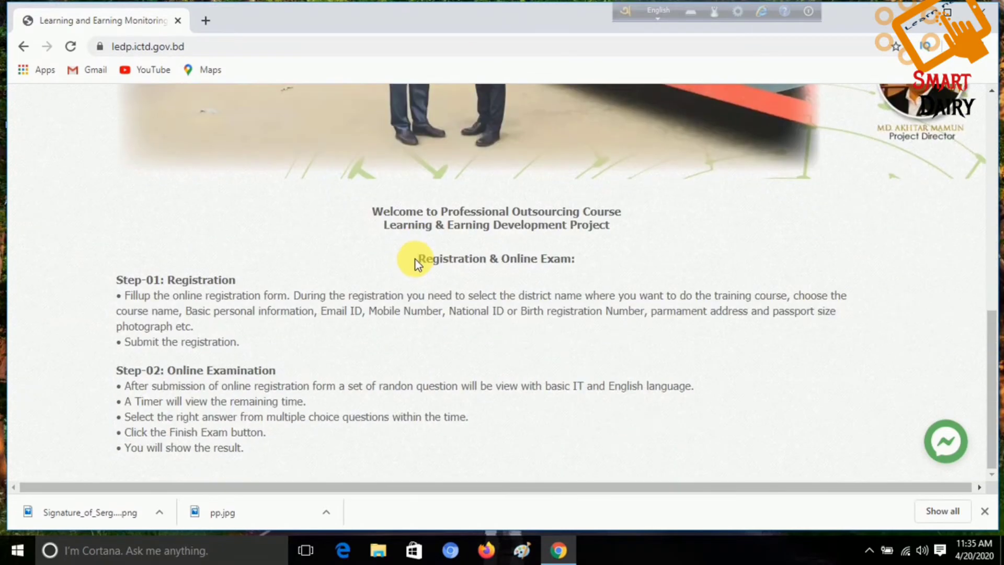
{"action": "scroll", "coordinate": [433, 318], "scroll_direction": "up", "scroll_amount": 10}
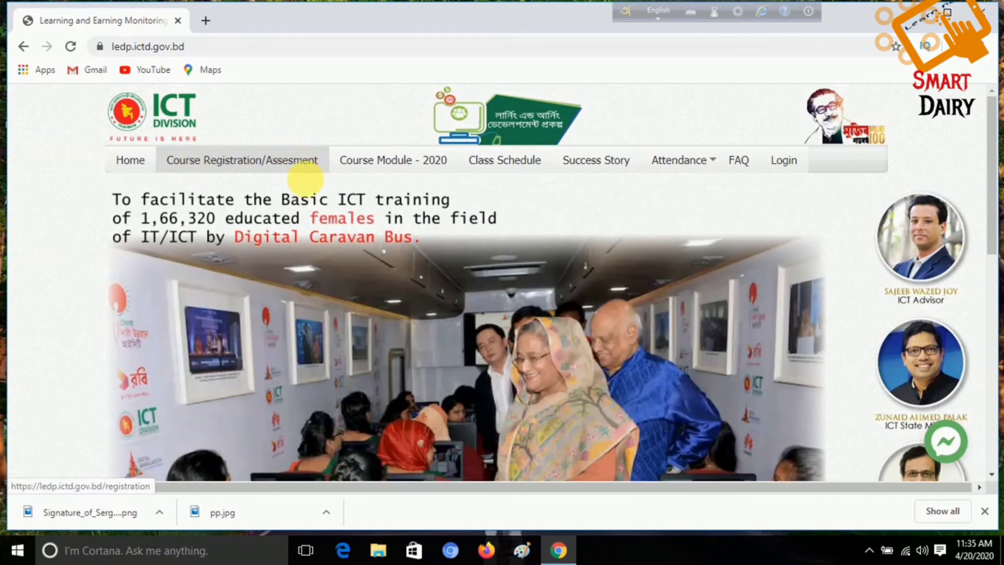
{"action": "scroll", "coordinate": [316, 225], "scroll_direction": "down", "scroll_amount": 1}
{"action": "scroll", "coordinate": [376, 276], "scroll_direction": "down", "scroll_amount": 1}
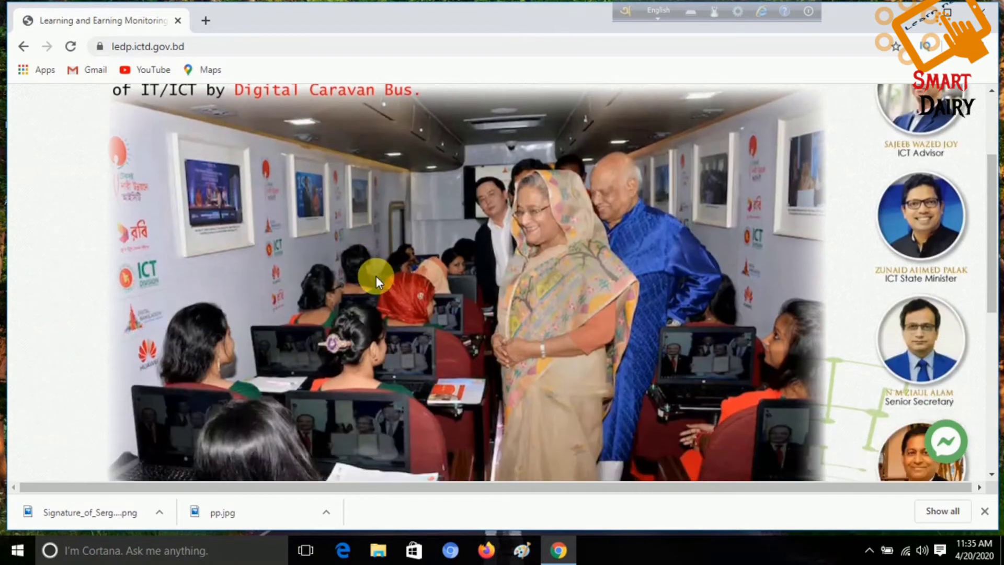
{"action": "scroll", "coordinate": [374, 273], "scroll_direction": "up", "scroll_amount": 2}
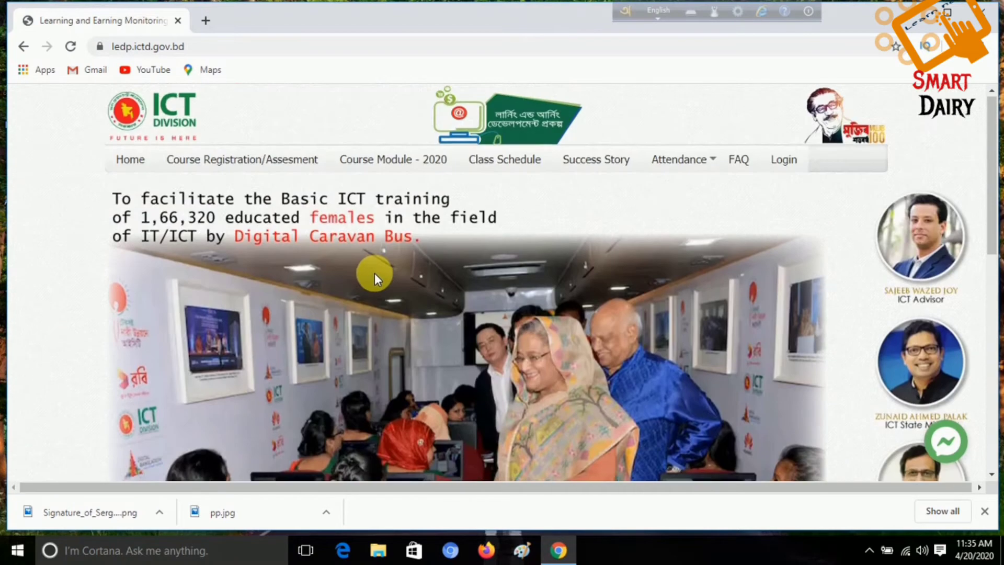
Step: Open the Student Registration Form from Course Registration/Assesment
{"action": "left_click", "coordinate": [264, 166]}
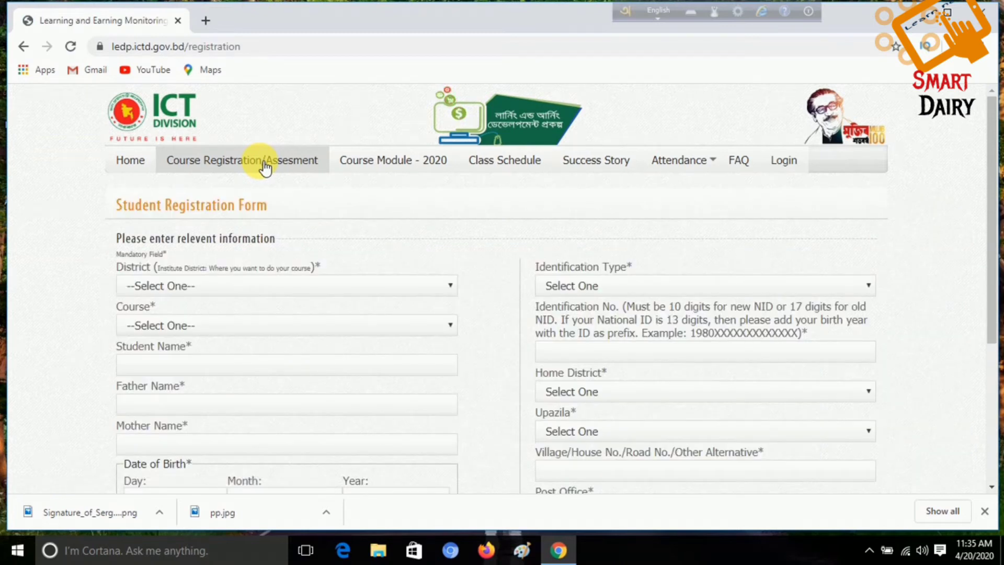
{"action": "scroll", "coordinate": [285, 203], "scroll_direction": "down", "scroll_amount": 5}
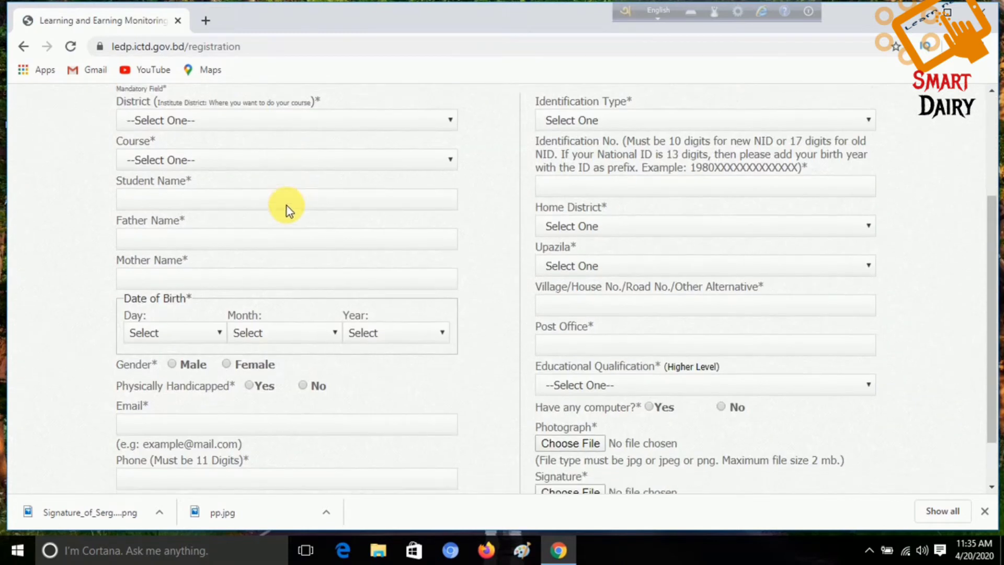
{"action": "scroll", "coordinate": [318, 284], "scroll_direction": "up", "scroll_amount": 5}
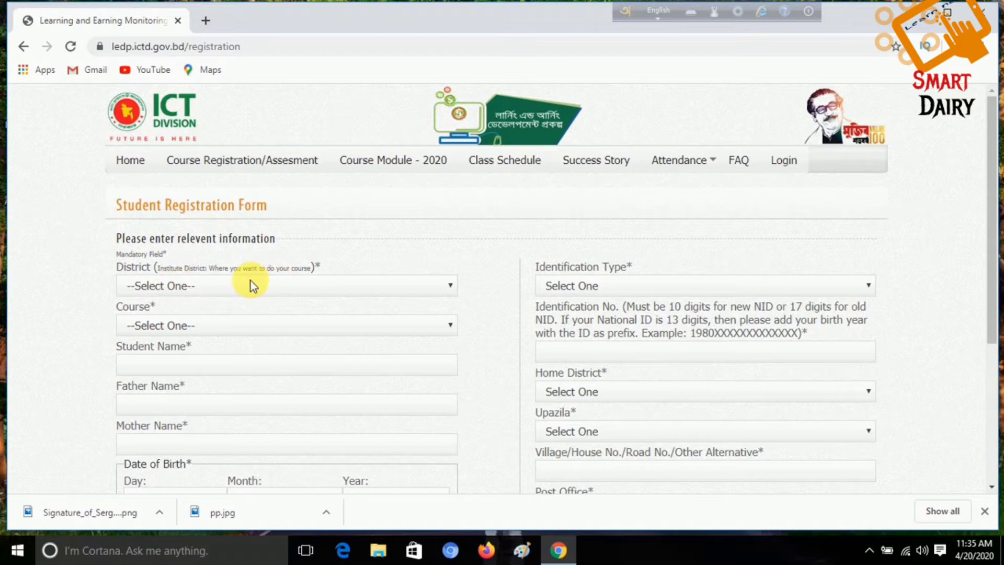
Step: Choose Sylhet as the training institute district
{"action": "left_click", "coordinate": [452, 287]}
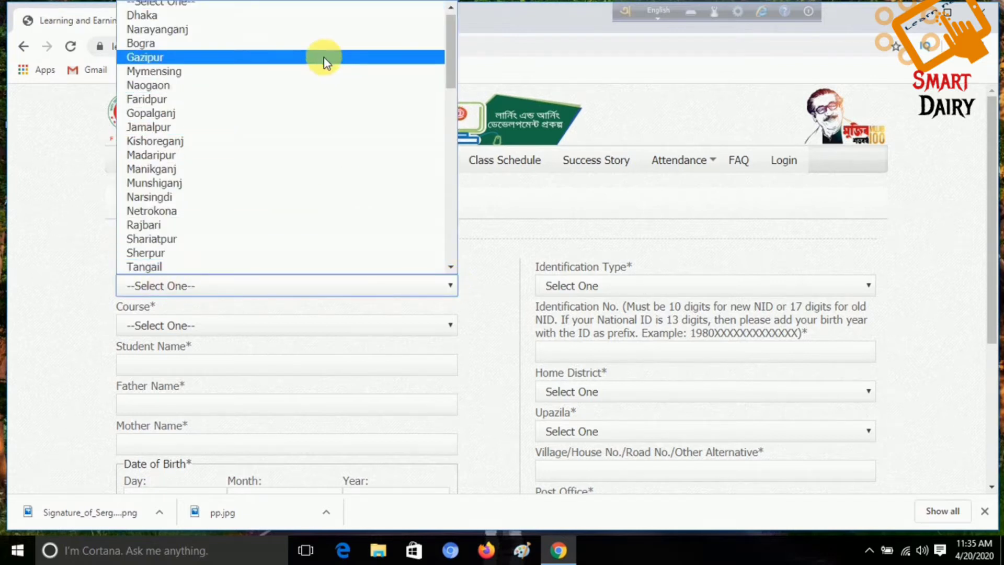
{"action": "left_click_drag", "start_coordinate": [448, 49], "coordinate": [435, 251]}
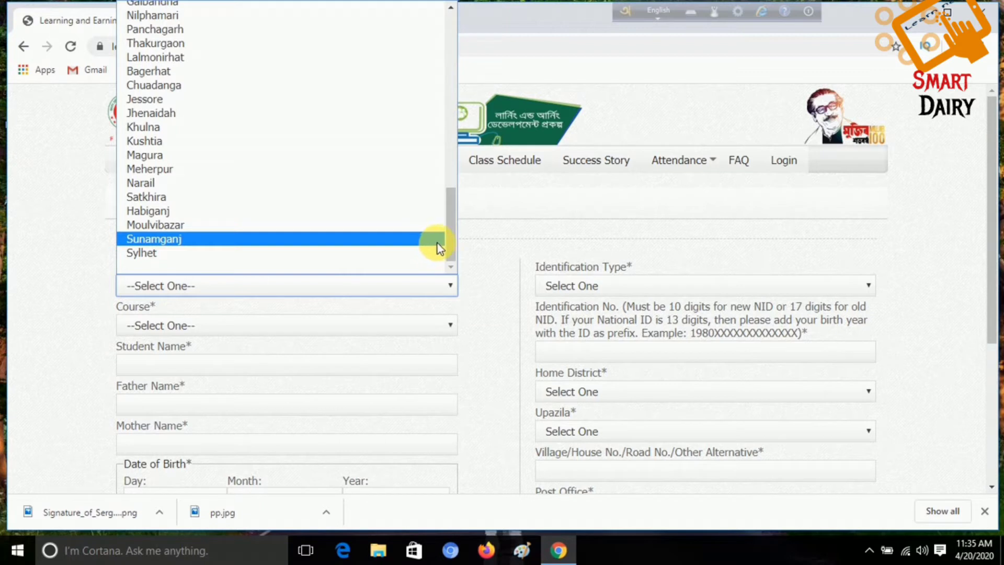
{"action": "left_click", "coordinate": [397, 254]}
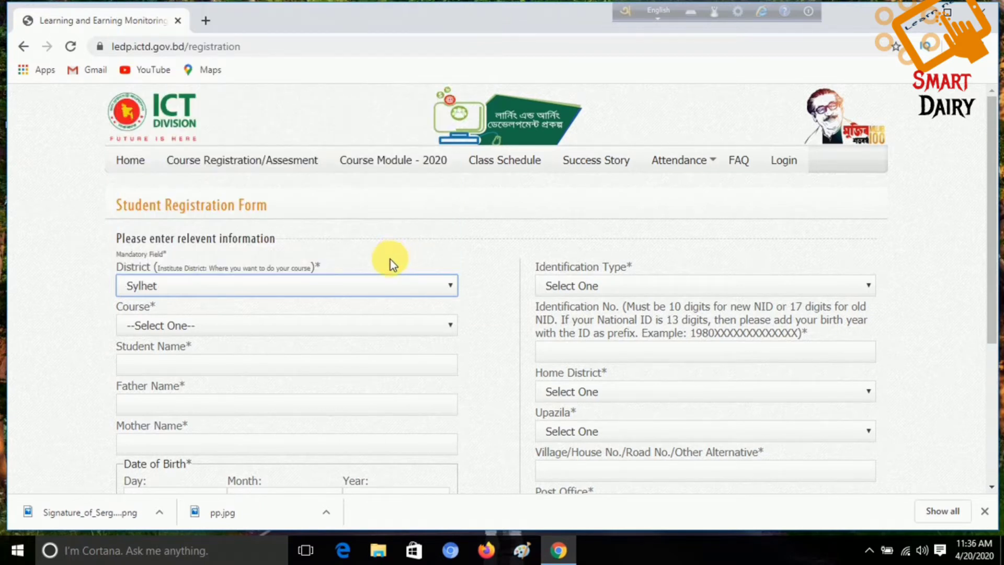
{"action": "scroll", "coordinate": [391, 262], "scroll_direction": "down", "scroll_amount": 1}
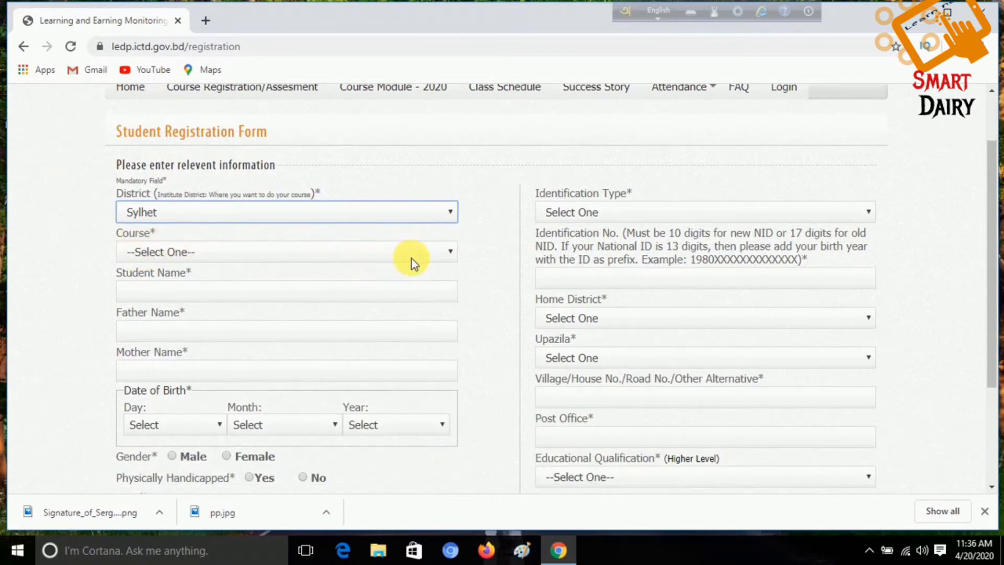
Step: Select 'Web Design & Development - 2020 (2020,February)' as the course
{"action": "left_click", "coordinate": [449, 254]}
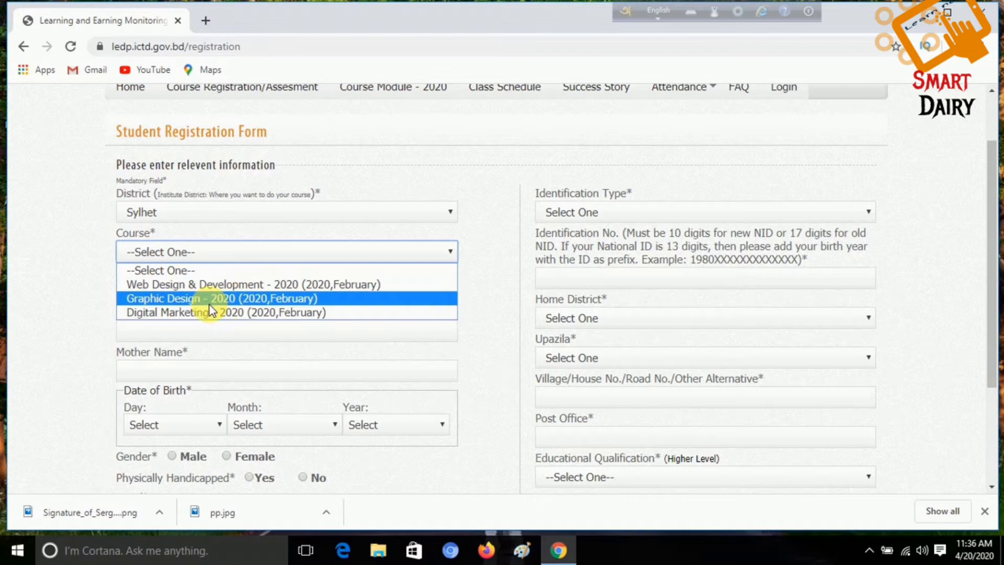
{"action": "left_click", "coordinate": [228, 284]}
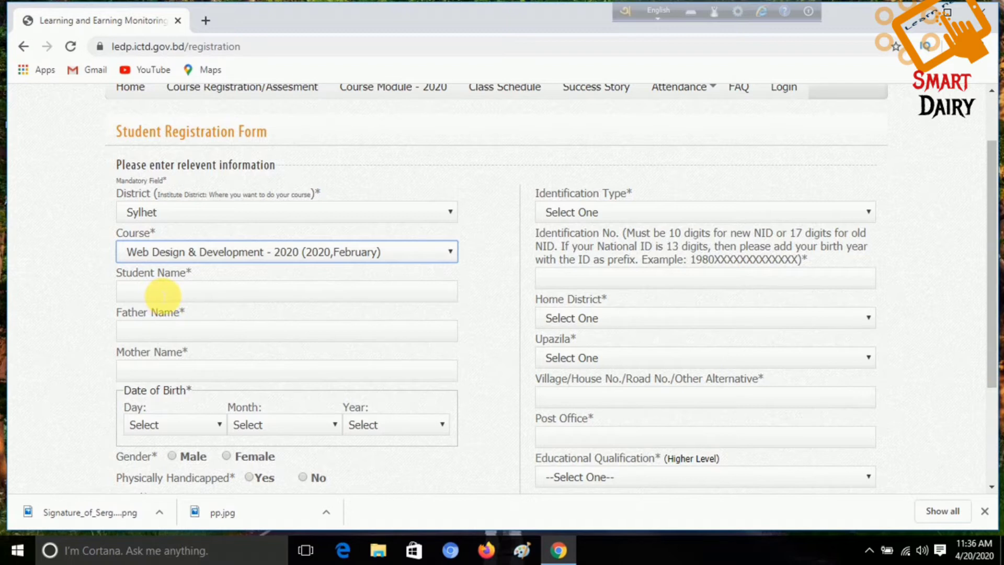
Step: Enter the student's name, capitalising the first letter of the surname
{"action": "left_click", "coordinate": [166, 292]}
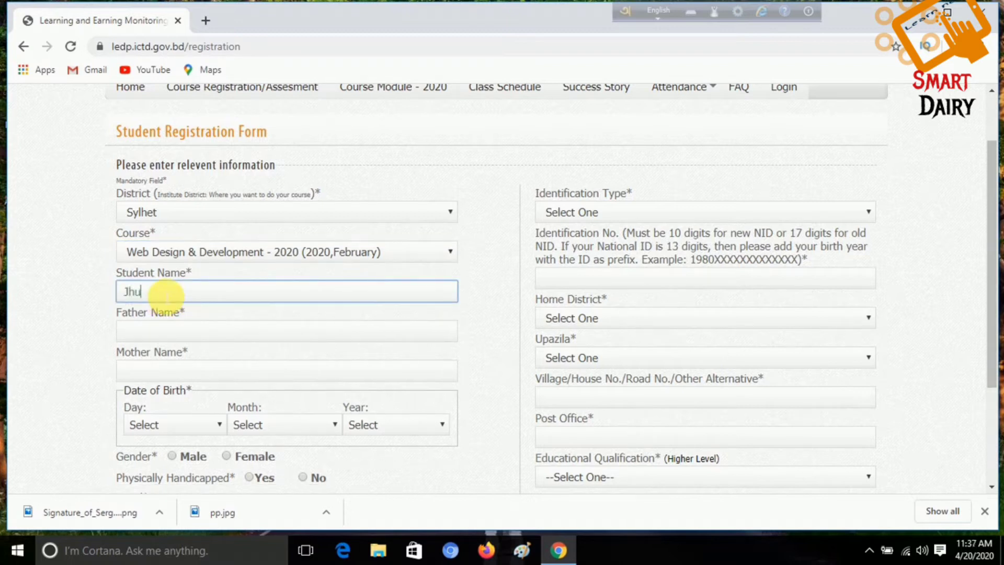
{"action": "left_click", "coordinate": [163, 292]}
{"action": "key", "text": "BackSpace"}
{"action": "type", "text": "Akter"}
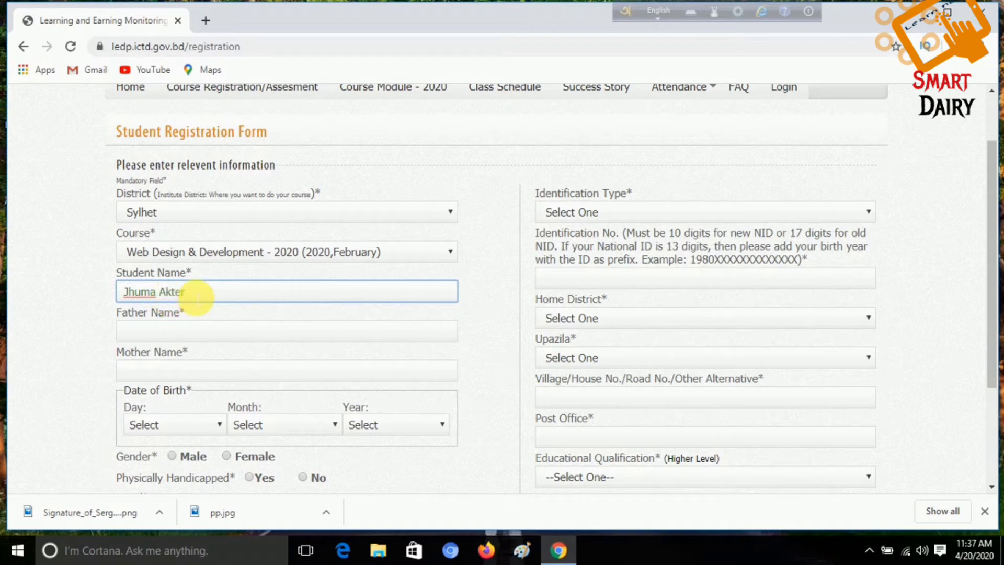
{"action": "scroll", "coordinate": [233, 314], "scroll_direction": "down", "scroll_amount": 1}
Step: Fill in the father's name and the mother's name fields
{"action": "left_click", "coordinate": [223, 262]}
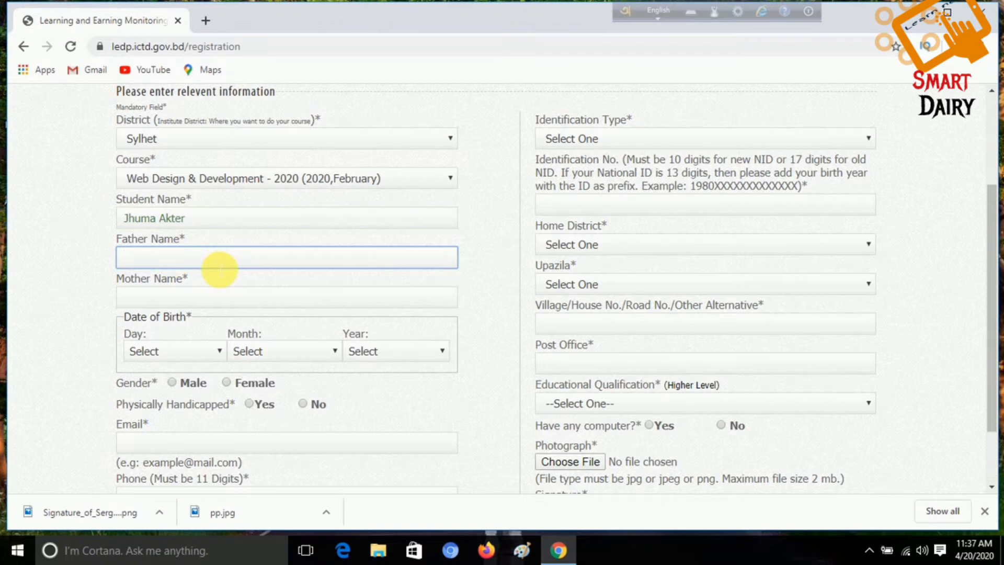
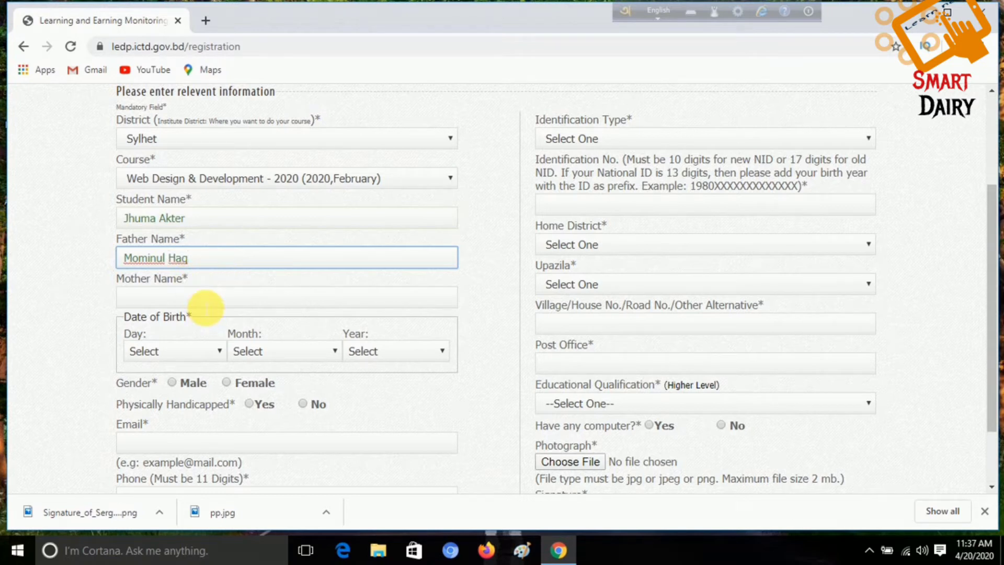
{"action": "left_click", "coordinate": [204, 303]}
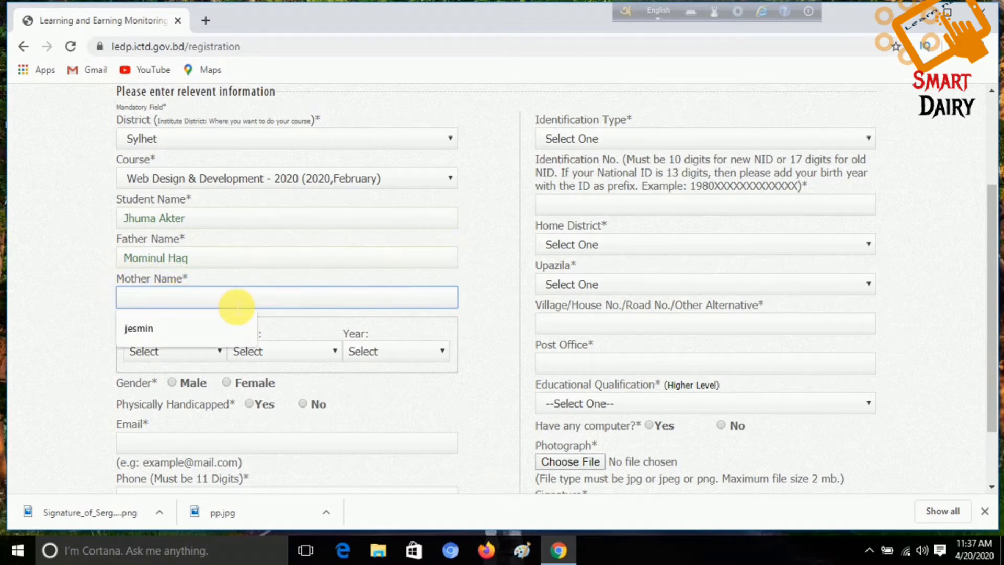
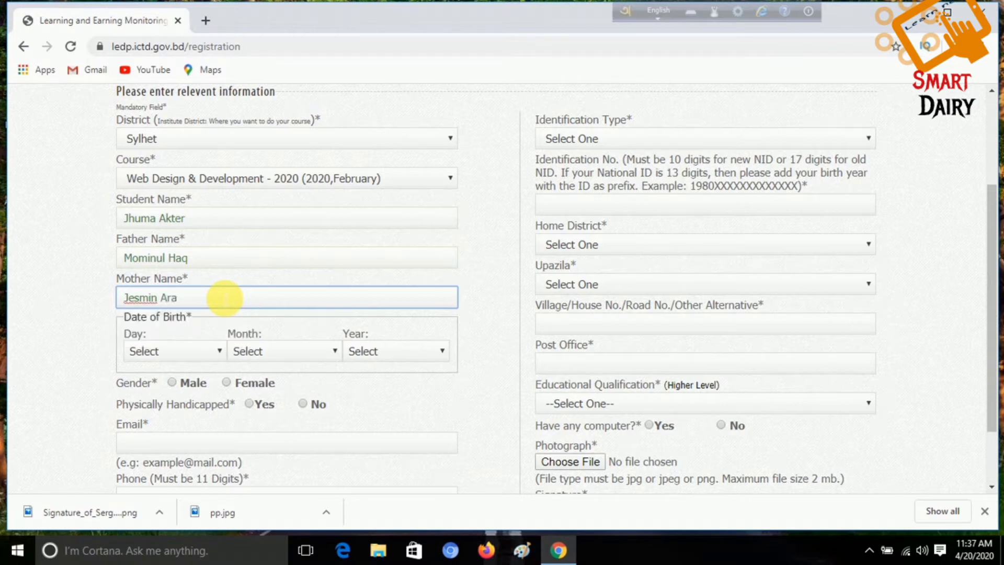
{"action": "triple_click", "coordinate": [404, 396]}
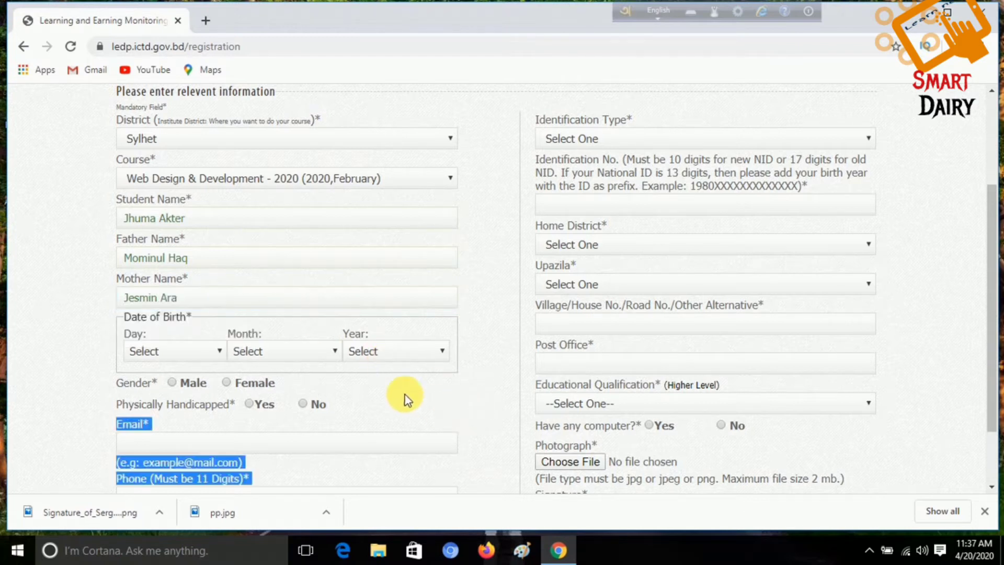
{"action": "left_click", "coordinate": [94, 339]}
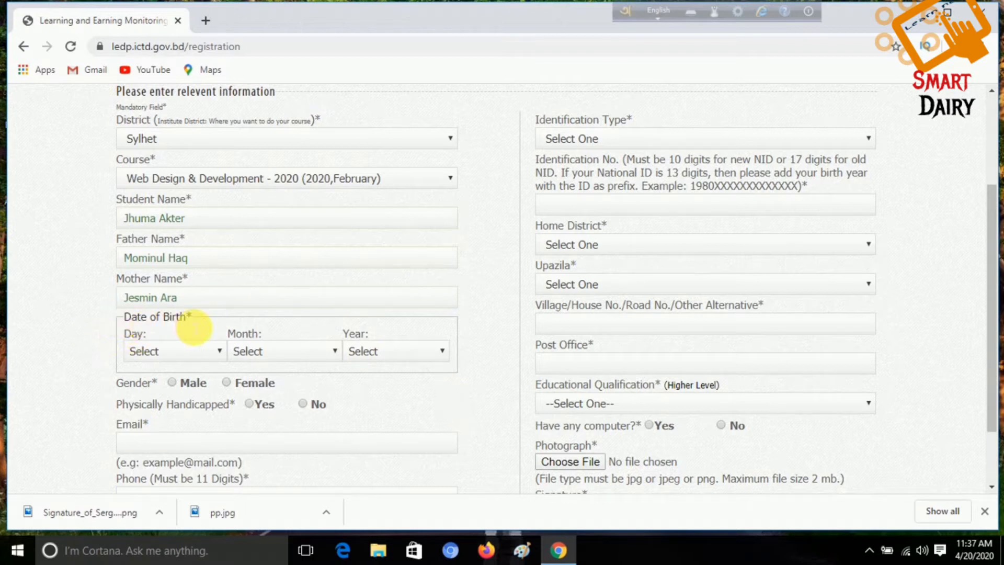
Step: Set the date of birth dropdowns to day 11, month 9, year 1997
{"action": "left_click", "coordinate": [218, 351]}
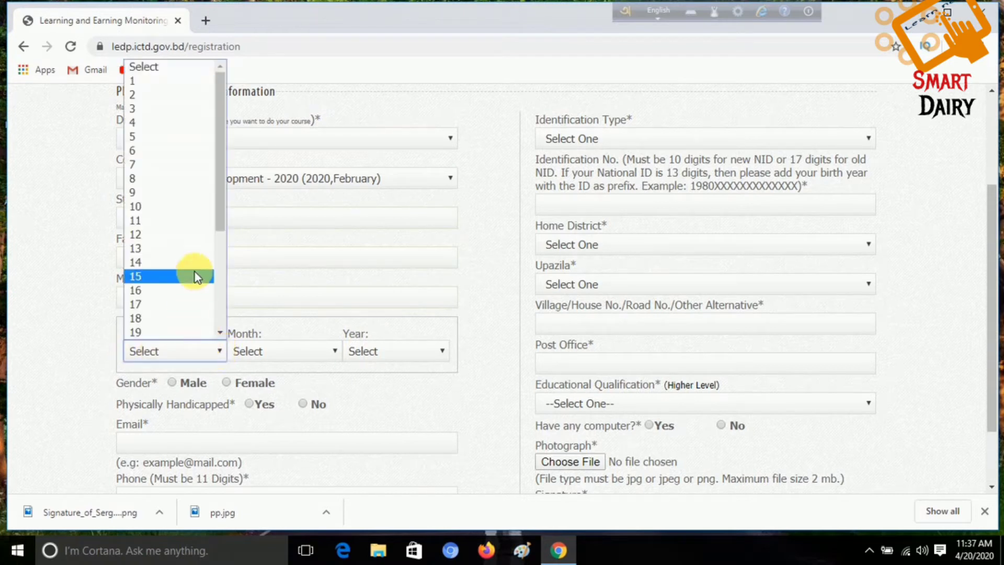
{"action": "left_click", "coordinate": [194, 220]}
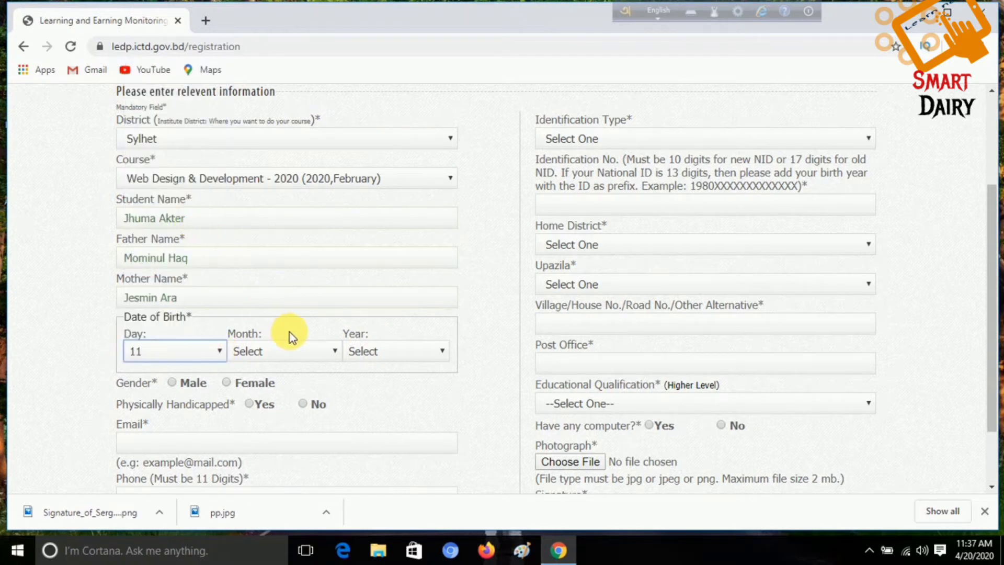
{"action": "left_click", "coordinate": [335, 351]}
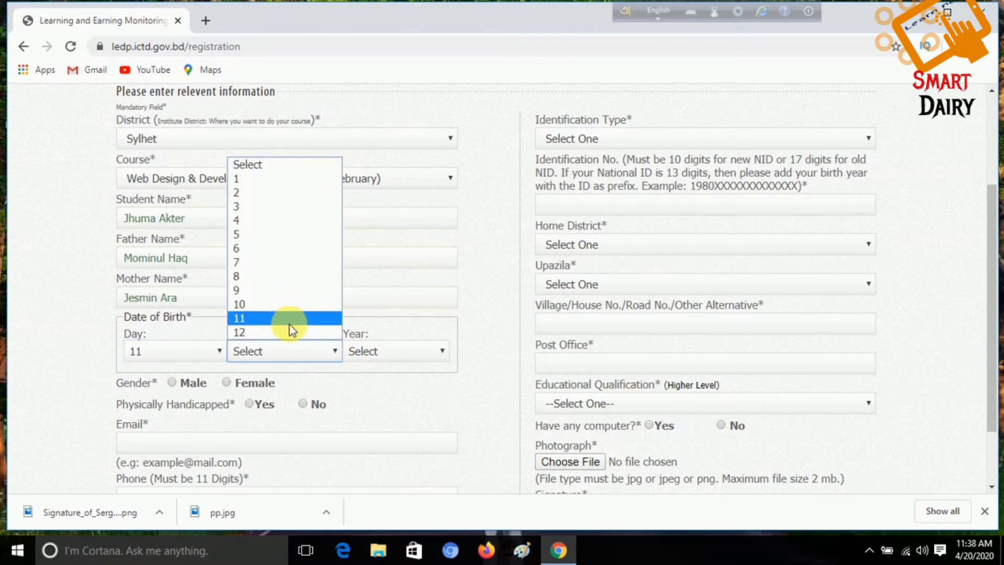
{"action": "left_click", "coordinate": [272, 290]}
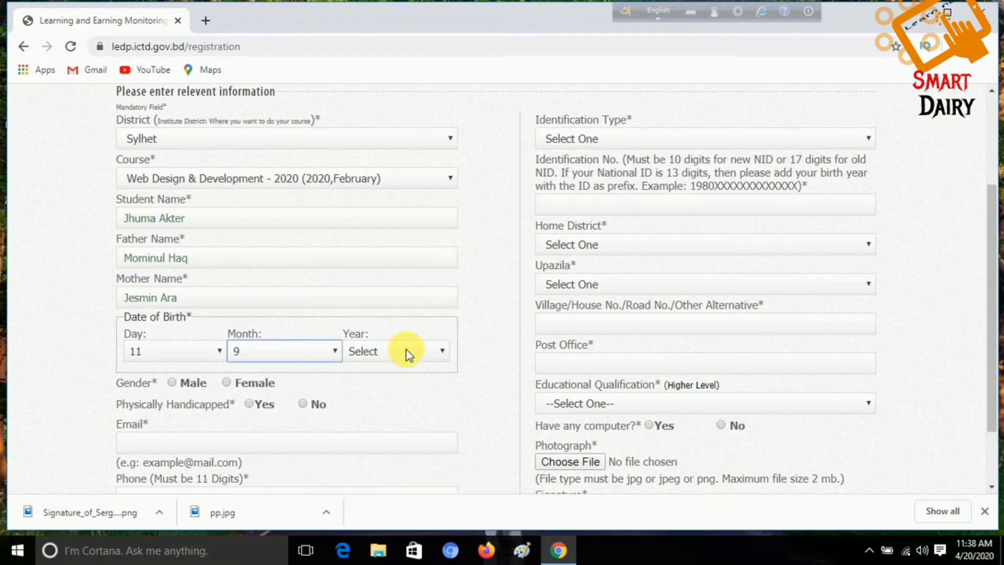
{"action": "left_click", "coordinate": [448, 349]}
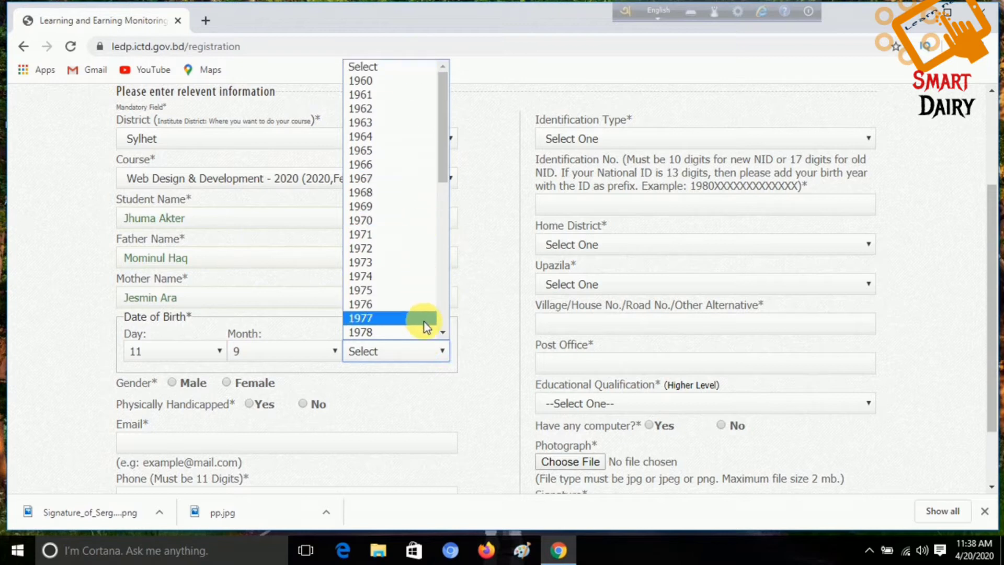
{"action": "left_click_drag", "start_coordinate": [441, 158], "coordinate": [445, 267]}
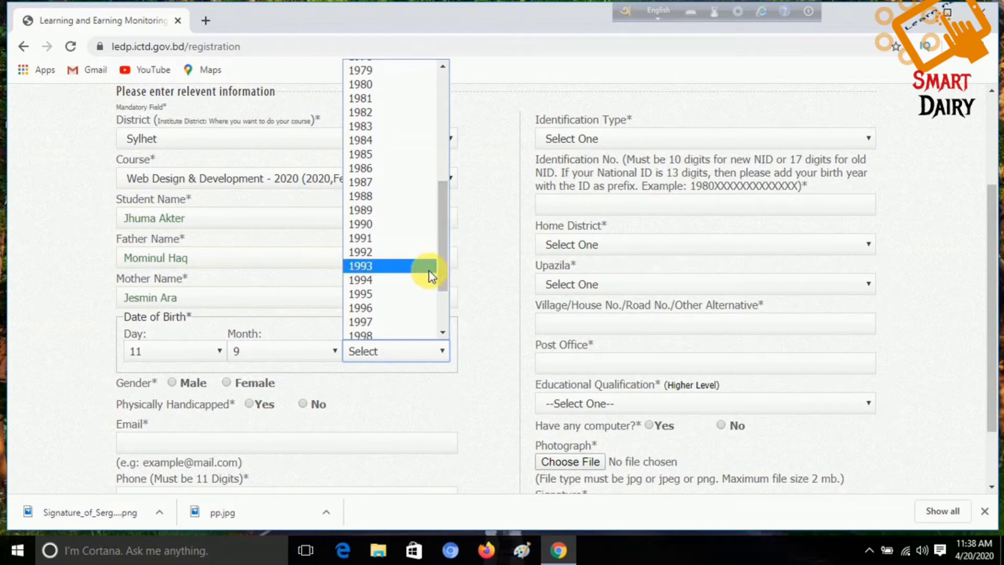
{"action": "left_click", "coordinate": [424, 322]}
{"action": "scroll", "coordinate": [476, 345], "scroll_direction": "down", "scroll_amount": 2}
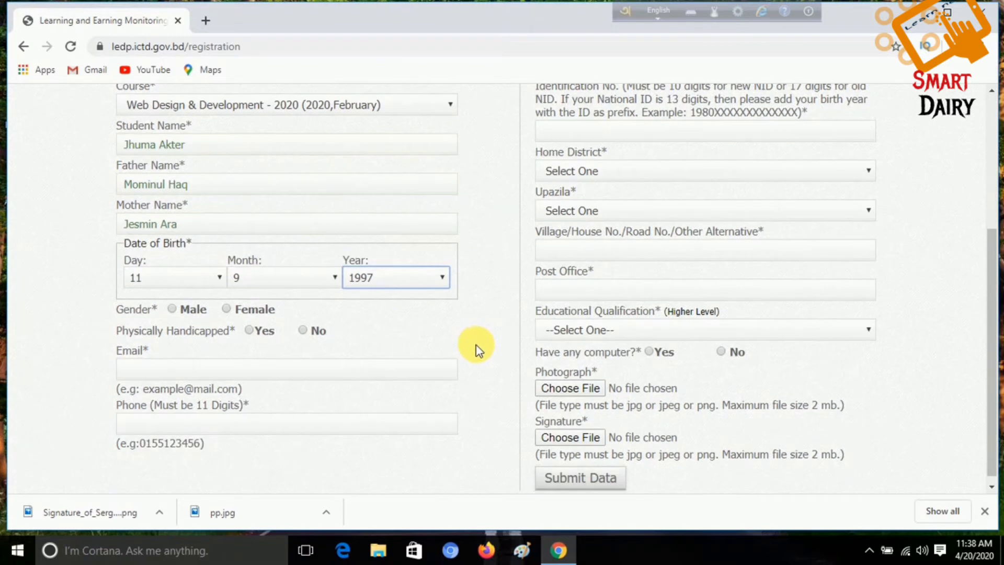
Step: Mark the applicant as Female and answer No to the LEDP literacy training question
{"action": "scroll", "coordinate": [459, 353], "scroll_direction": "down", "scroll_amount": 1}
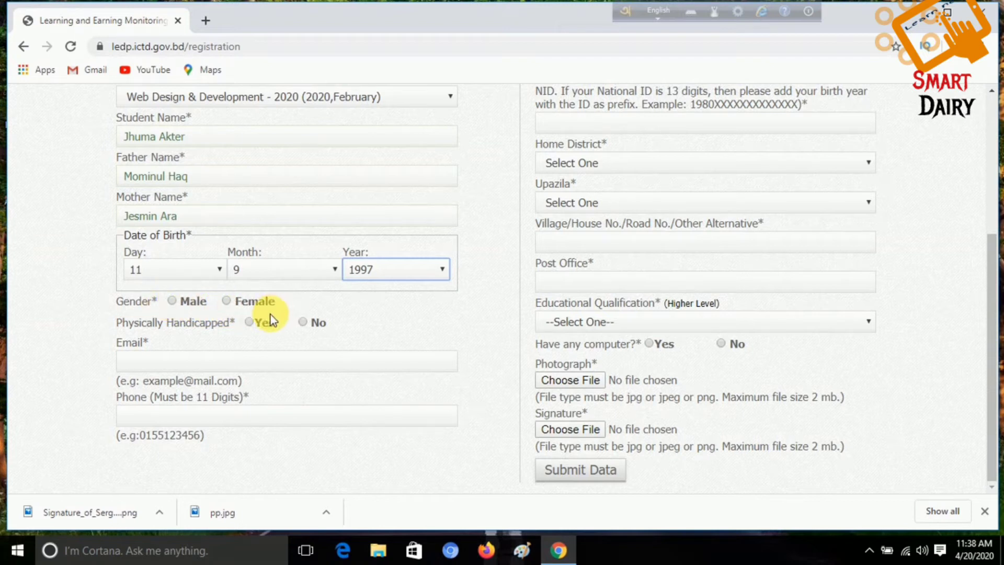
{"action": "left_click", "coordinate": [228, 302]}
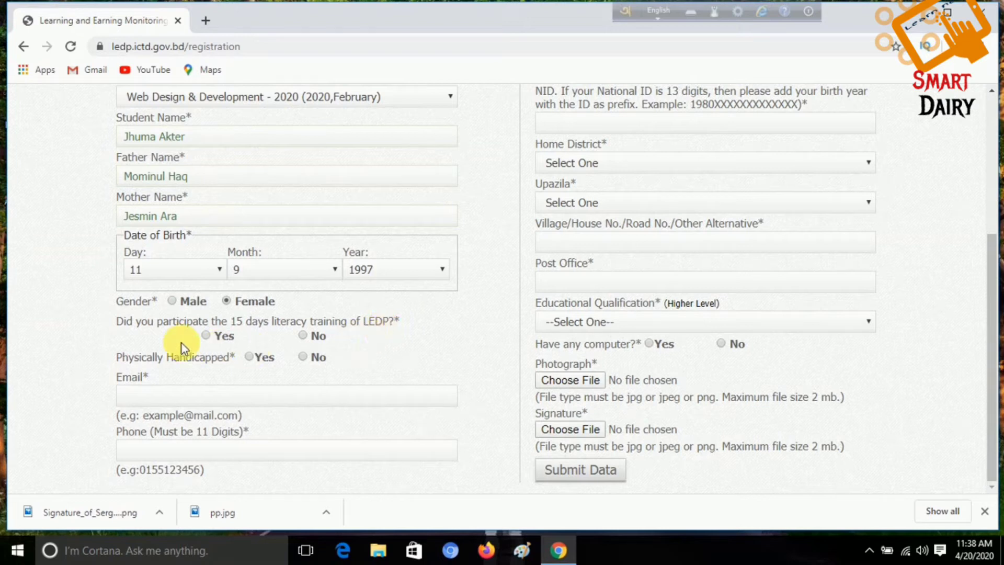
{"action": "left_click", "coordinate": [316, 336]}
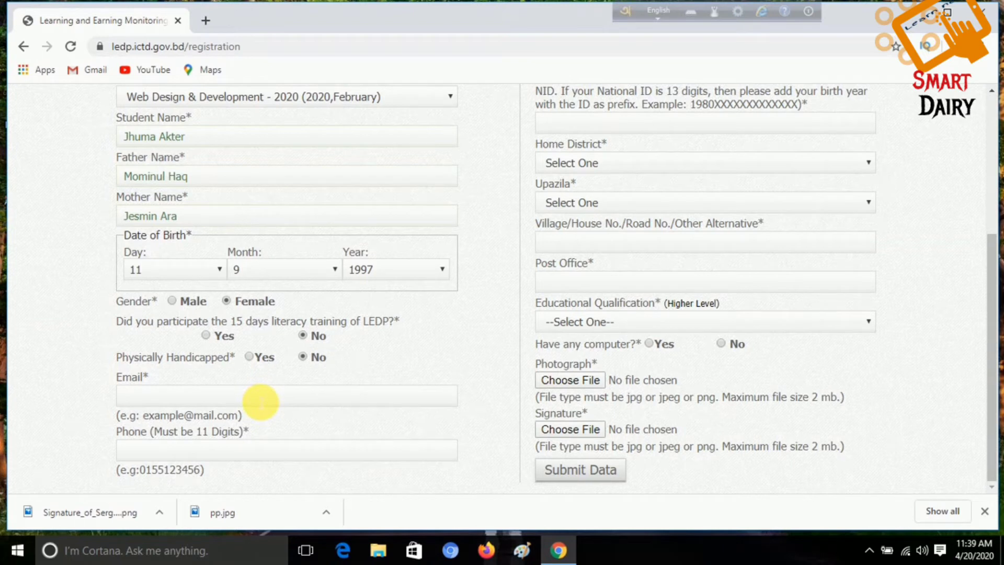
Step: Enter the applicant's e-mail address and 11-digit phone number
{"action": "left_click", "coordinate": [260, 396]}
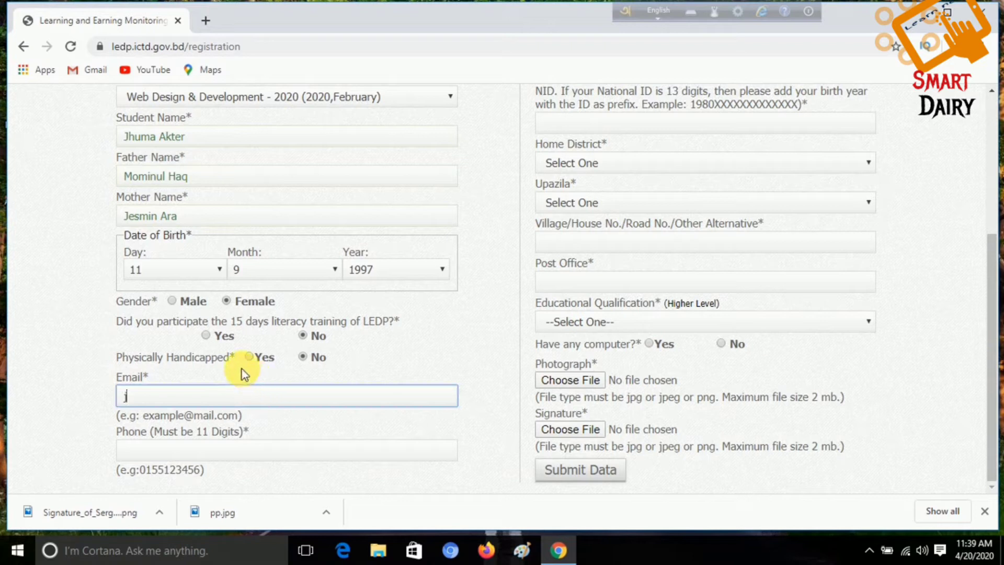
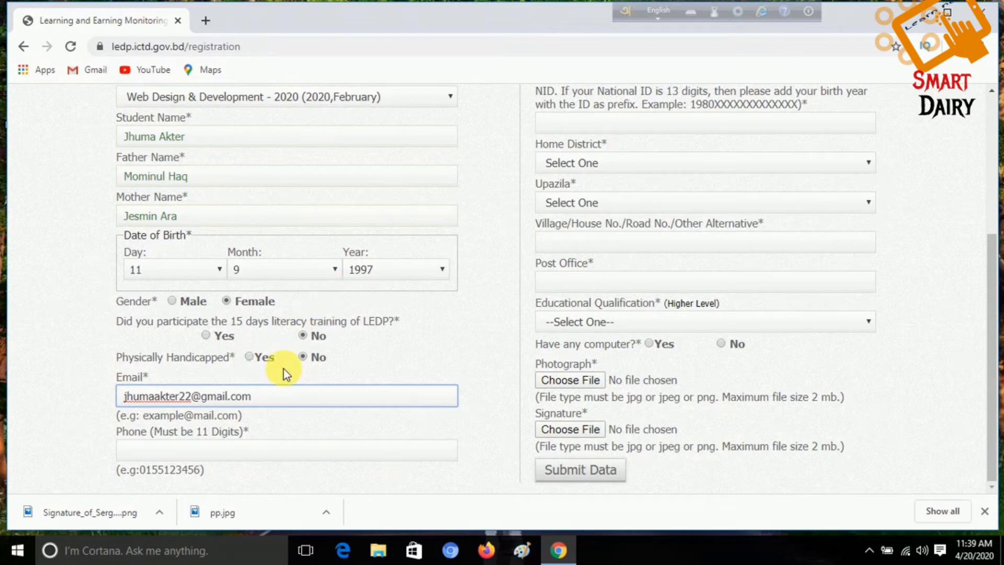
{"action": "left_click", "coordinate": [382, 438]}
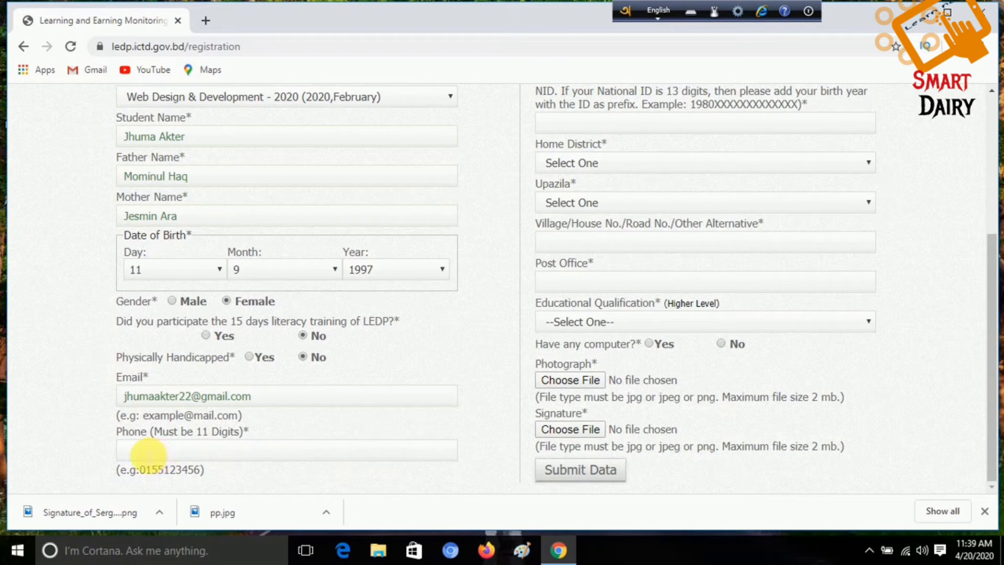
{"action": "left_click", "coordinate": [151, 453]}
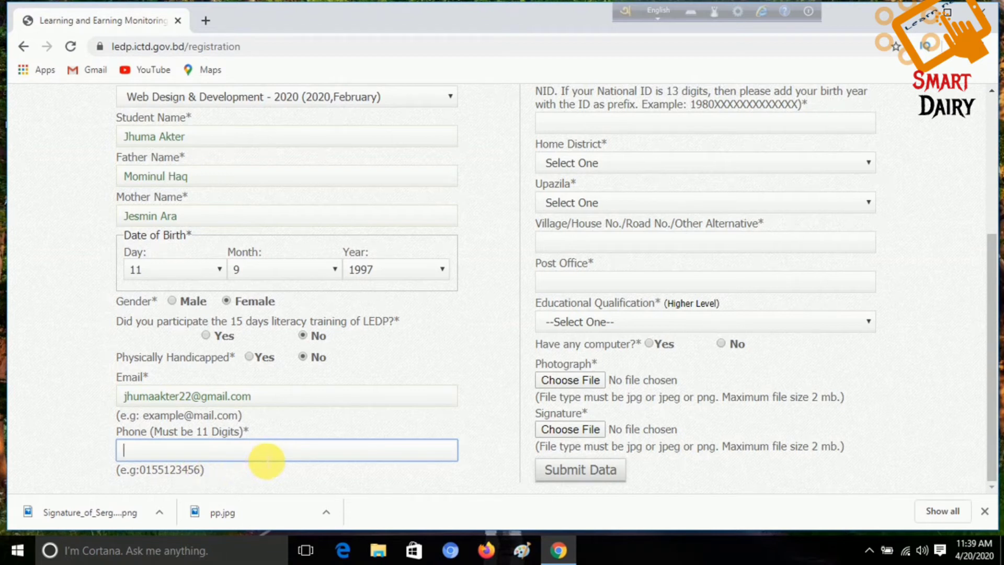
{"action": "type", "text": "01"}
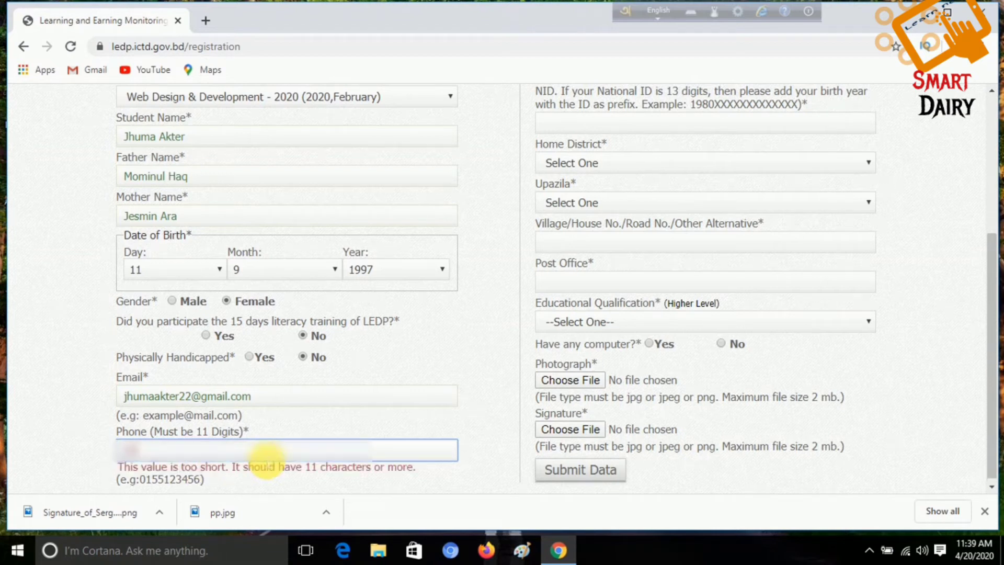
{"action": "type", "text": "712345678"}
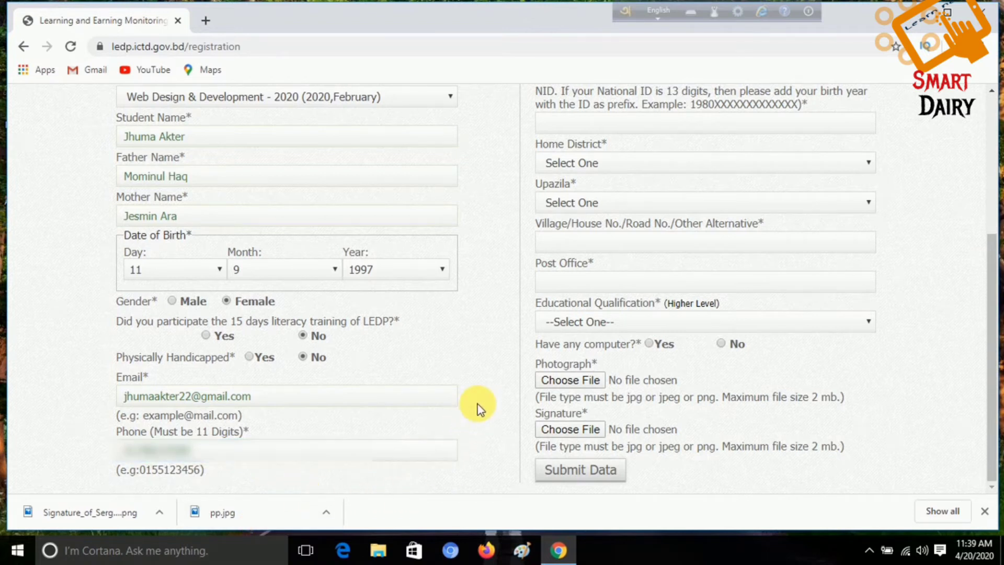
Step: Choose National ID as the identification type and enter the applicant's ID number
{"action": "scroll", "coordinate": [485, 400], "scroll_direction": "up", "scroll_amount": 5}
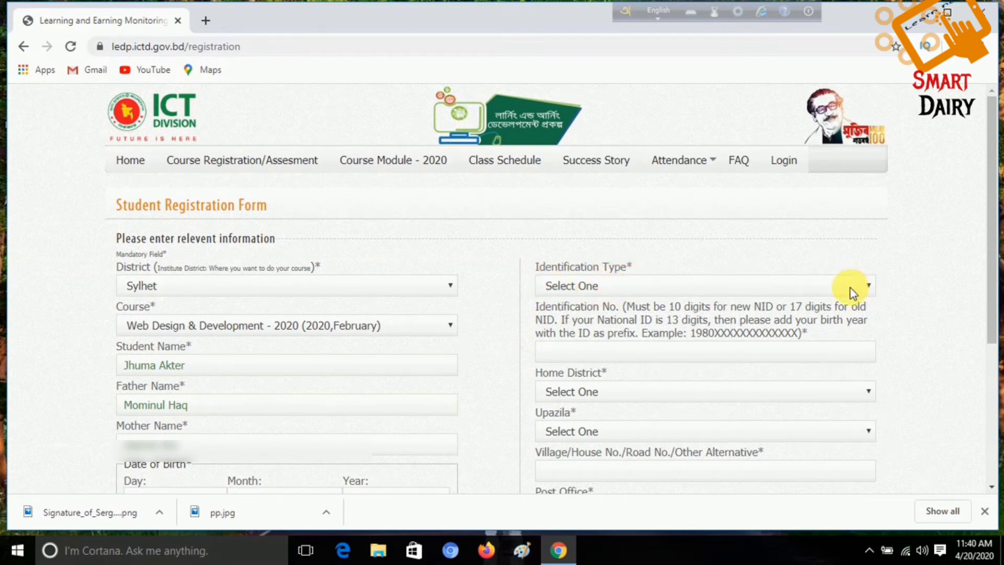
{"action": "left_click", "coordinate": [870, 286]}
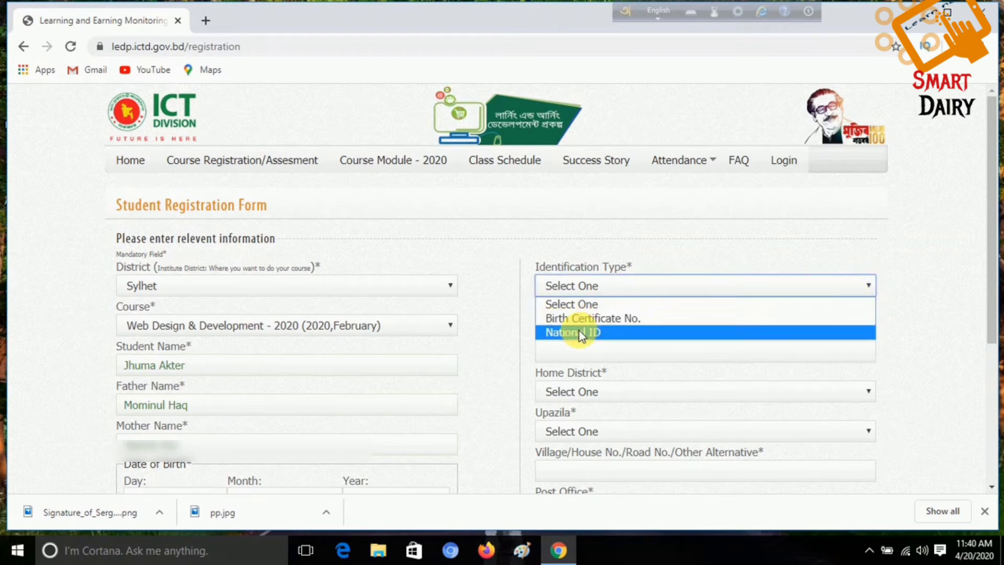
{"action": "left_click", "coordinate": [680, 331]}
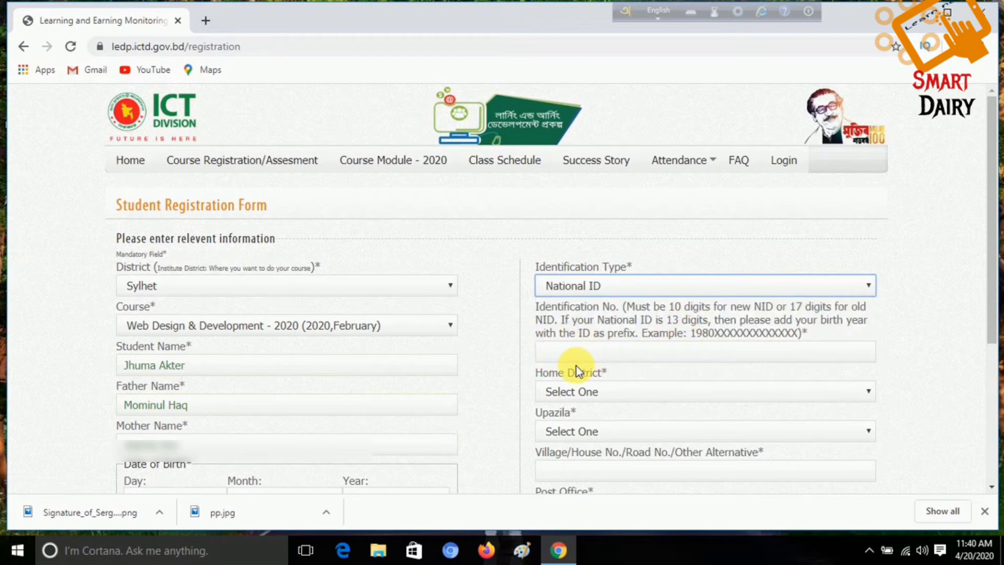
{"action": "left_click", "coordinate": [662, 355]}
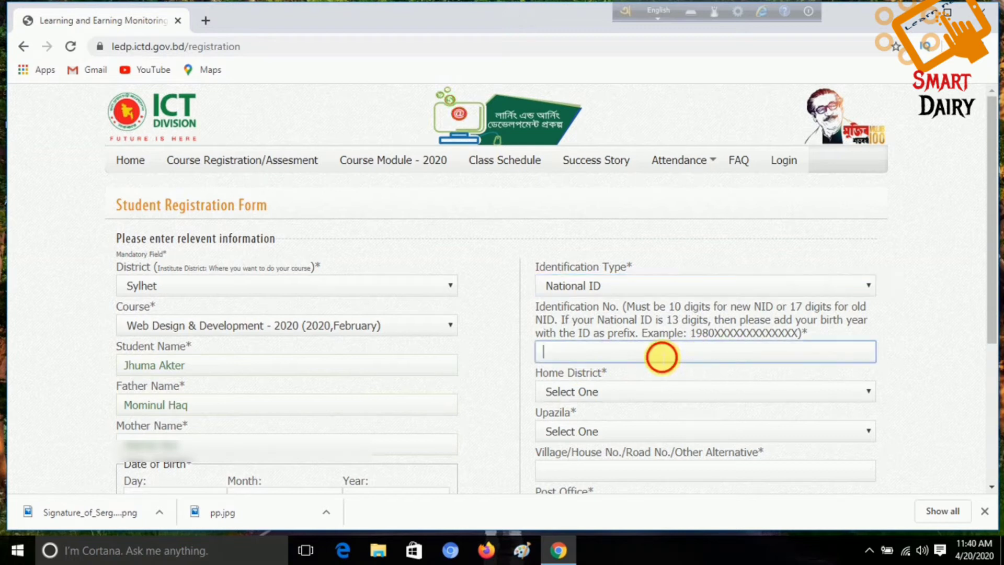
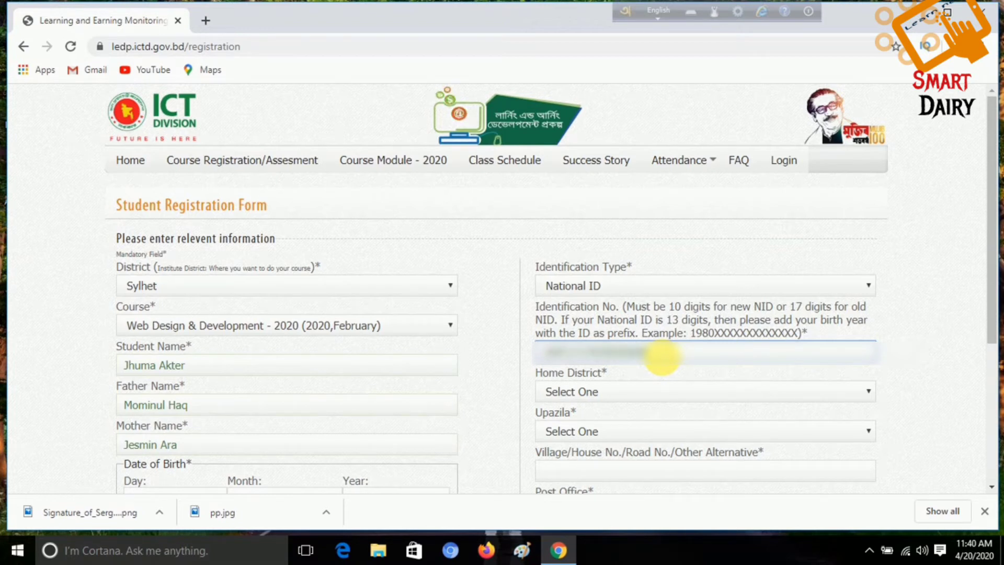
{"action": "scroll", "coordinate": [654, 371], "scroll_direction": "down", "scroll_amount": 1}
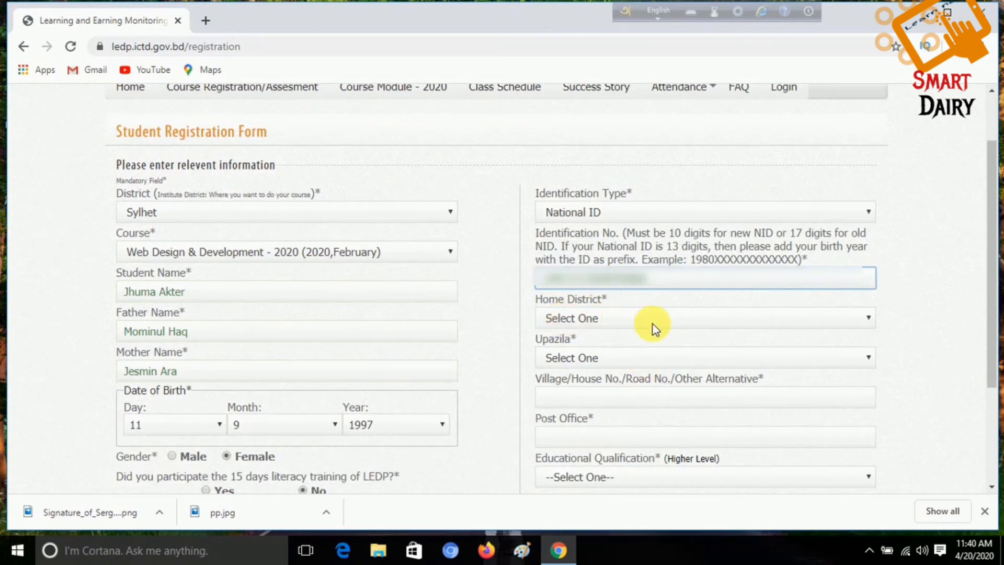
Step: Pick Sylhet as the home district and Sylhet Sadar as the upazila
{"action": "left_click", "coordinate": [870, 318]}
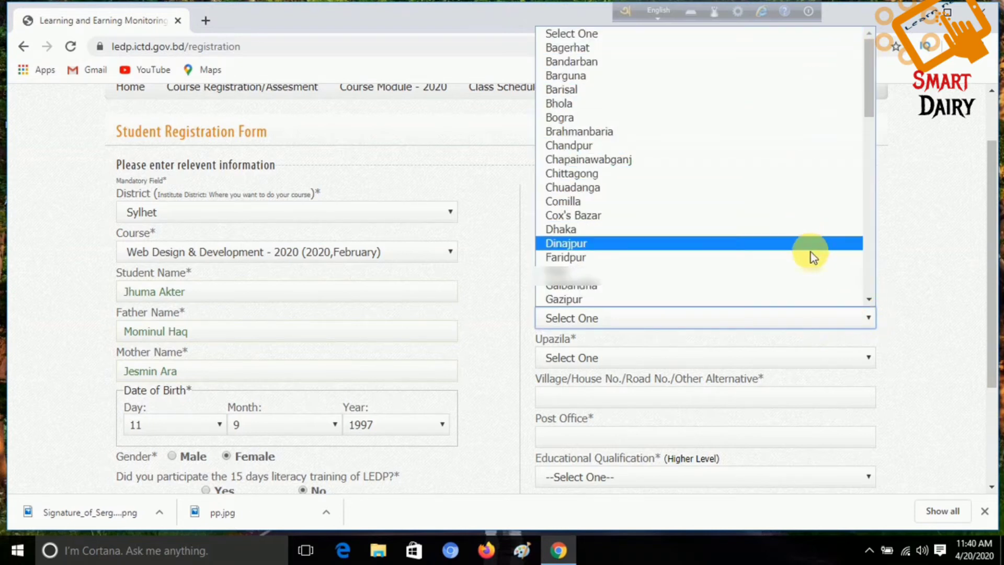
{"action": "left_click_drag", "start_coordinate": [869, 104], "coordinate": [870, 297]}
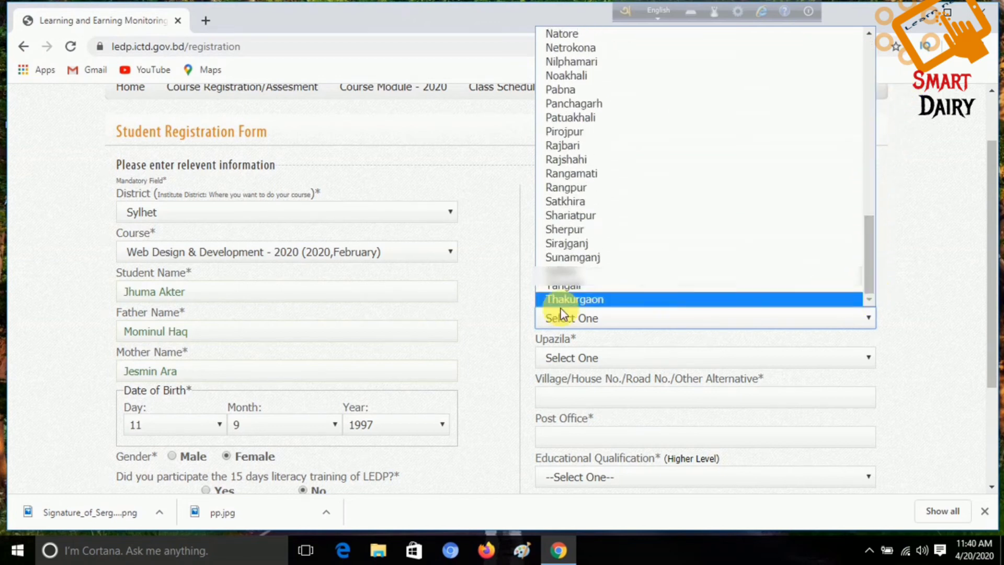
{"action": "left_click", "coordinate": [560, 272]}
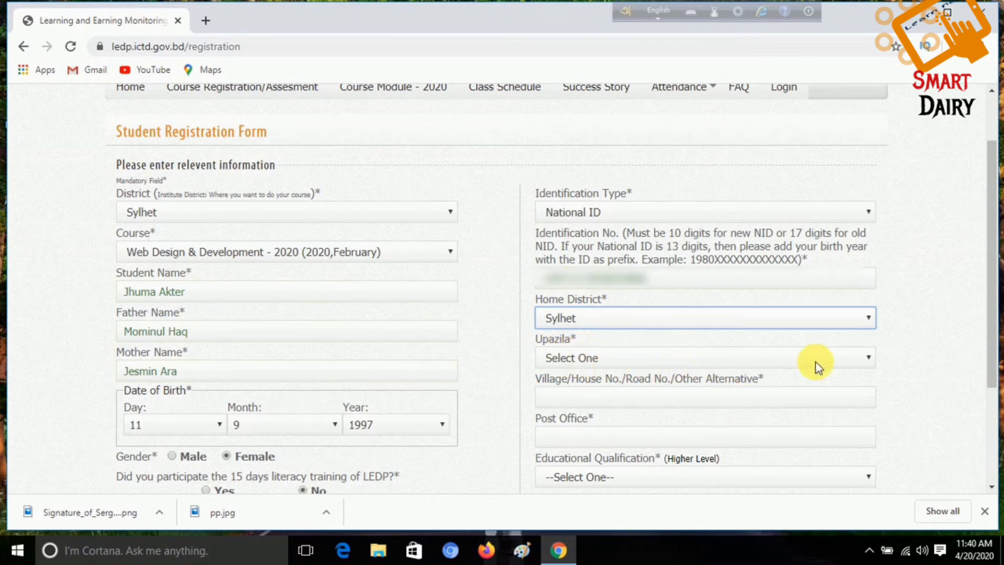
{"action": "left_click", "coordinate": [871, 357]}
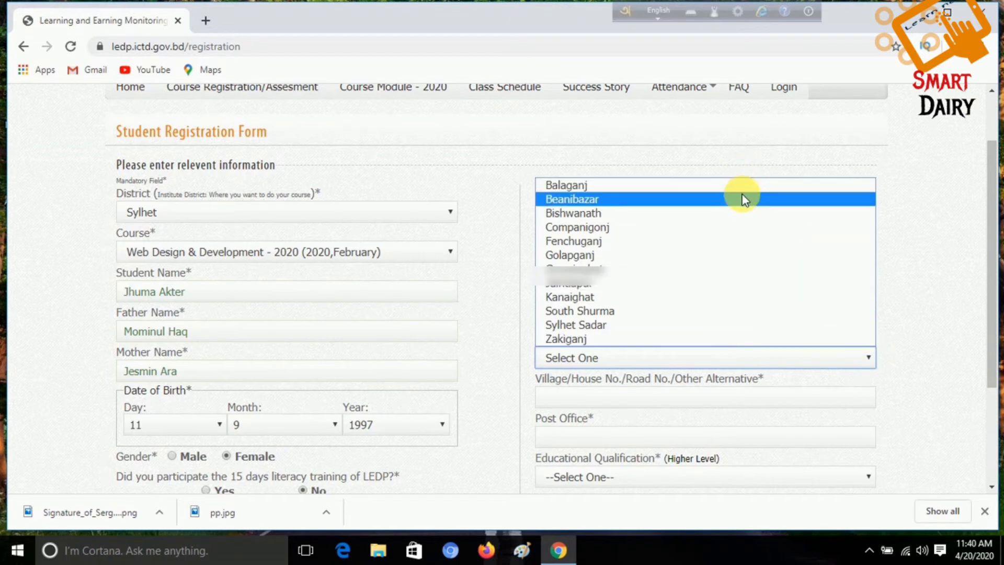
{"action": "left_click", "coordinate": [831, 325]}
{"action": "scroll", "coordinate": [841, 409], "scroll_direction": "down", "scroll_amount": 1}
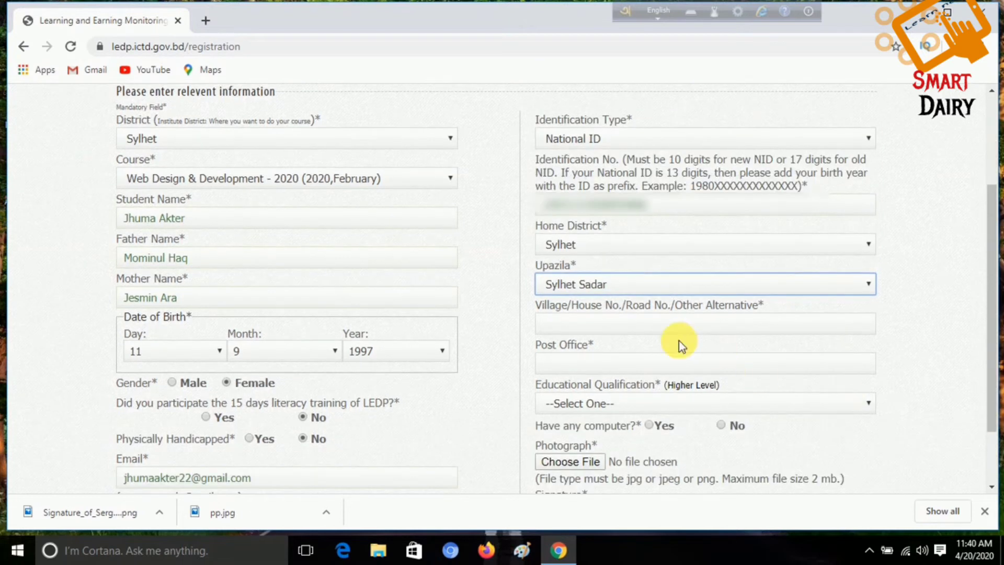
Step: Enter 'house 1230' as the village/house address and 4533 as the post office code
{"action": "left_click", "coordinate": [668, 324]}
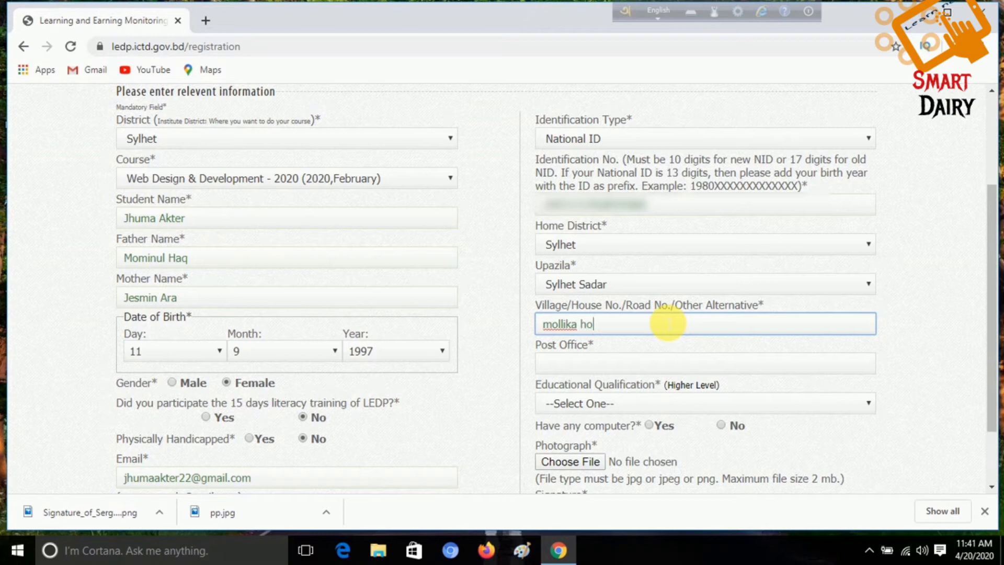
{"action": "type", "text": "house 1230"}
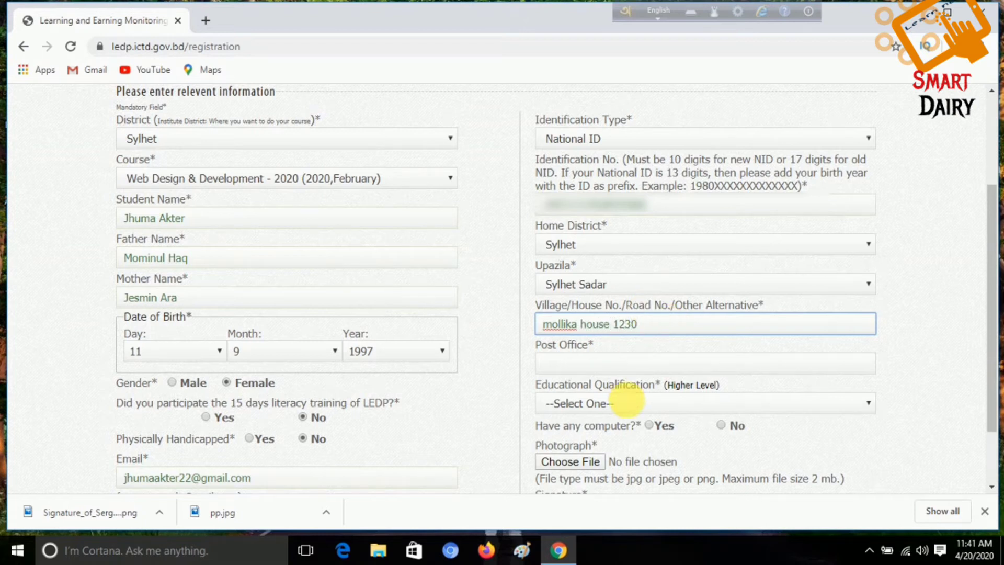
{"action": "left_click", "coordinate": [647, 366]}
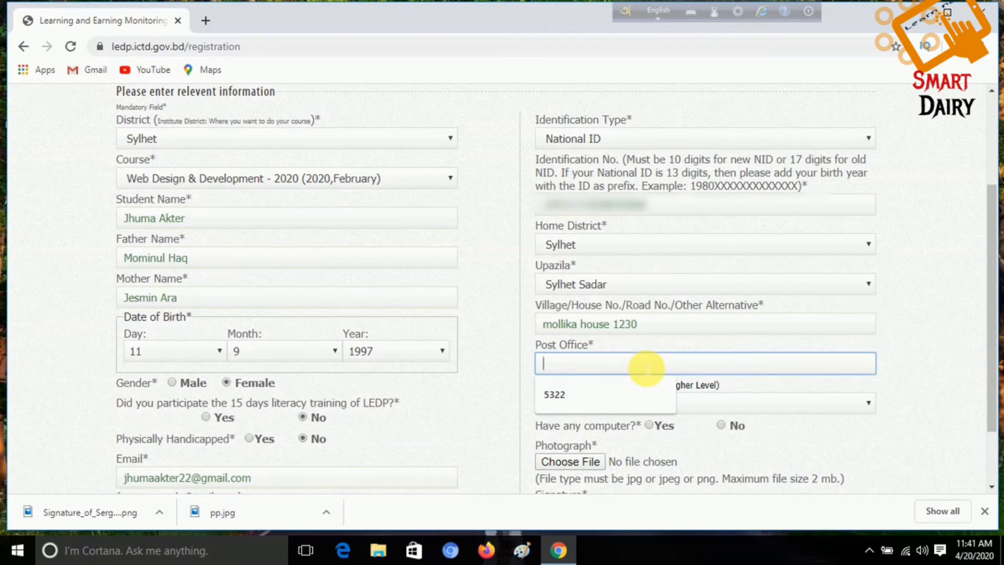
{"action": "type", "text": "4533"}
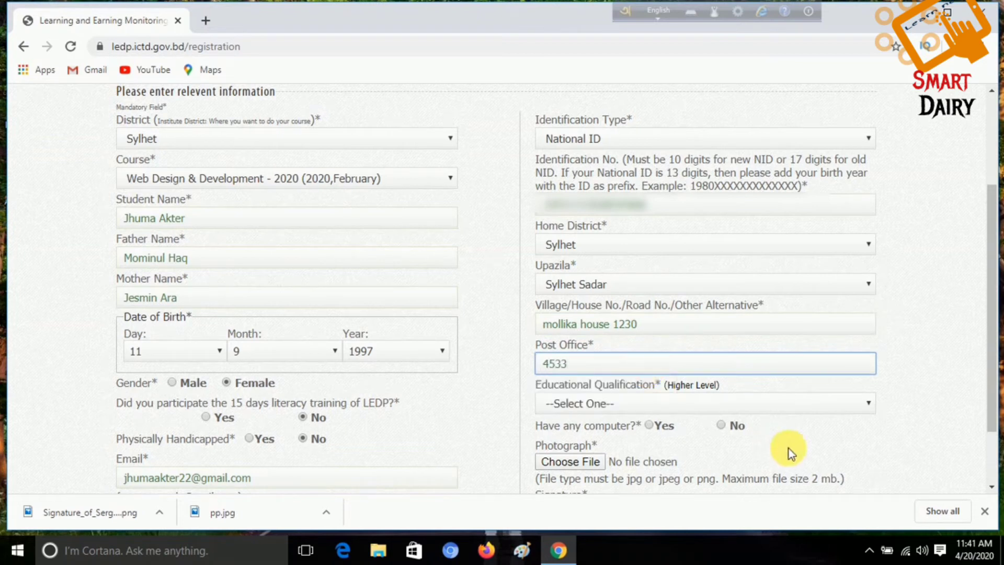
{"action": "left_click", "coordinate": [806, 388]}
{"action": "scroll", "coordinate": [601, 390], "scroll_direction": "down", "scroll_amount": 2}
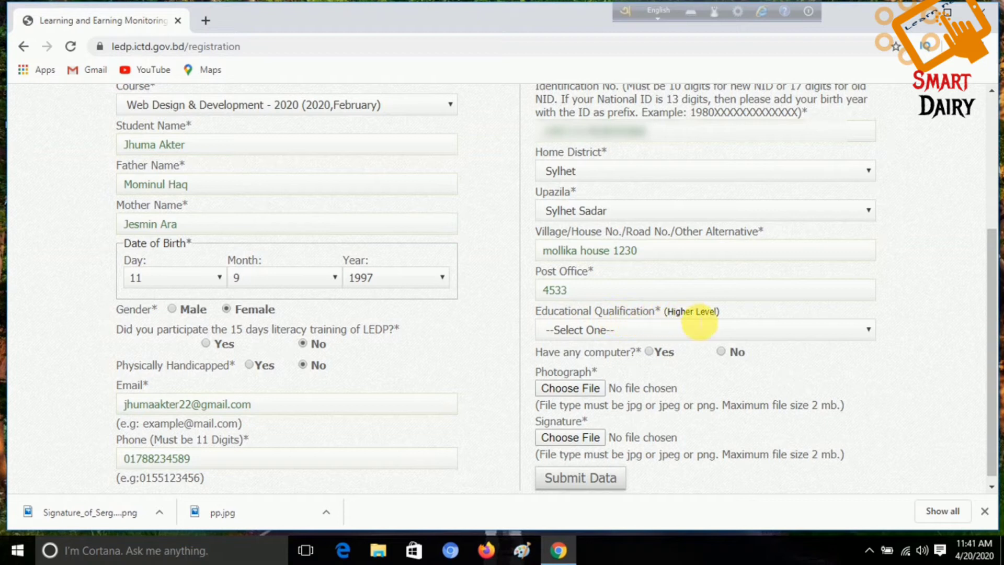
Step: Choose Higher Secondary/Equivalent as the qualification and mark Yes for having a computer
{"action": "left_click", "coordinate": [862, 326]}
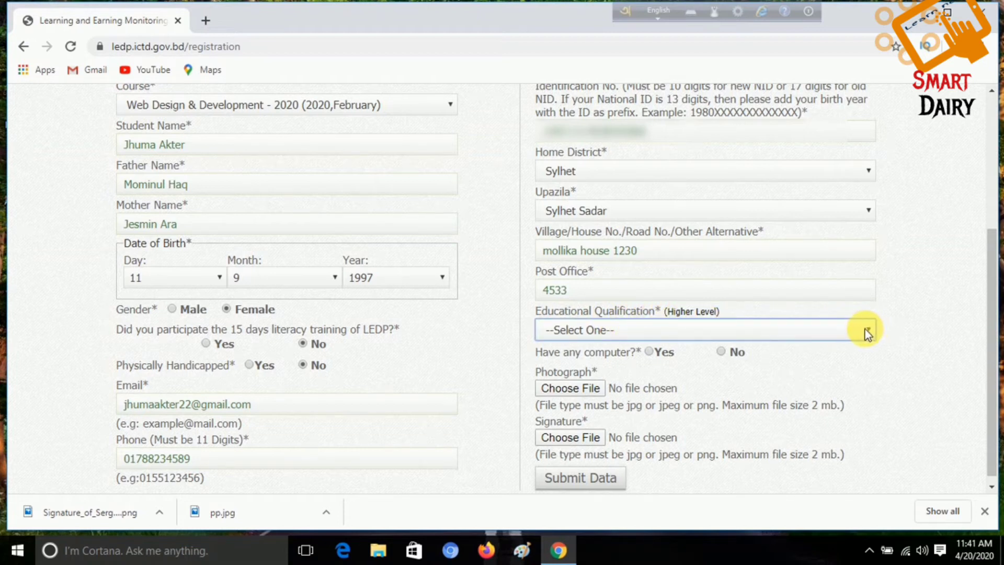
{"action": "left_click", "coordinate": [600, 330]}
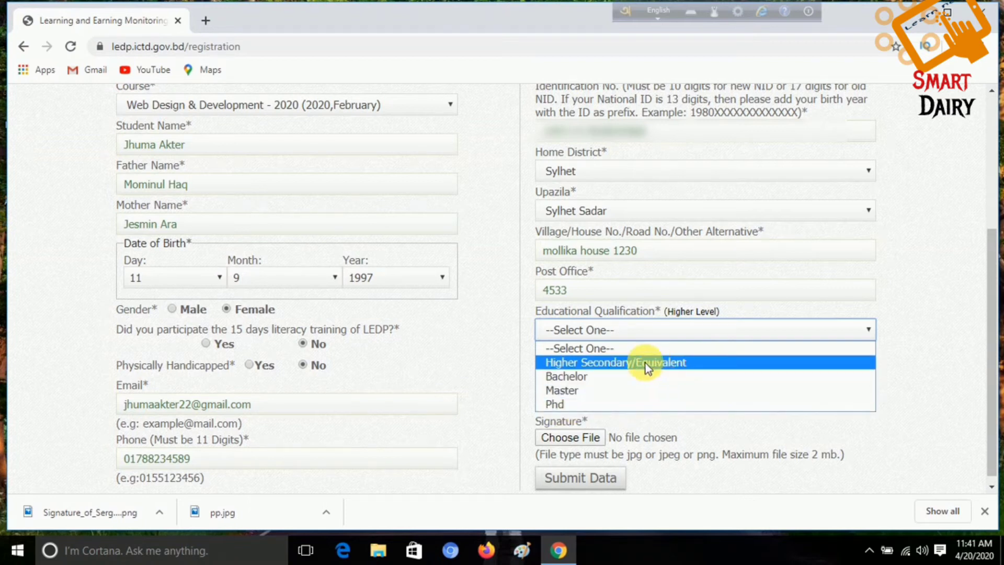
{"action": "left_click", "coordinate": [710, 363]}
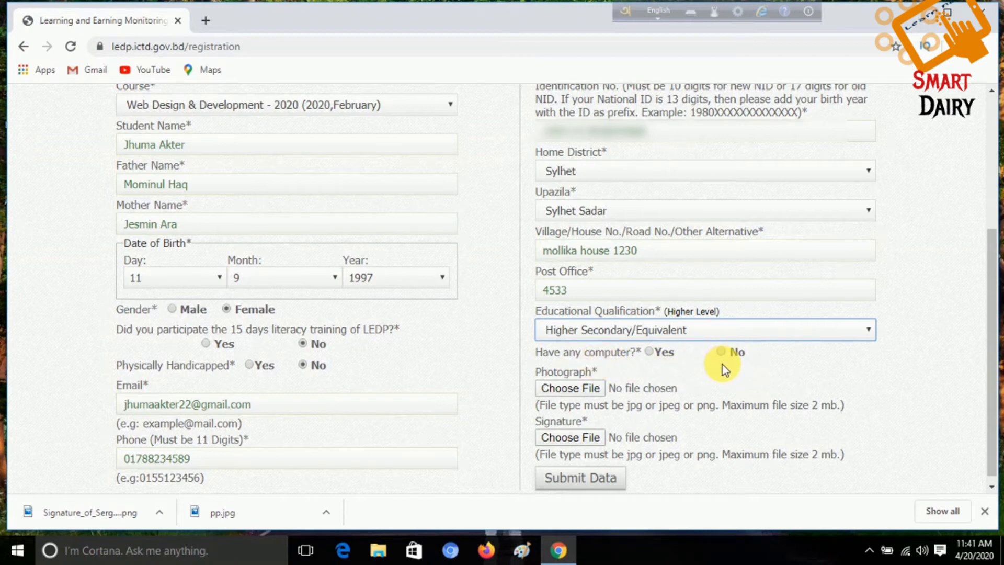
{"action": "left_click", "coordinate": [649, 352]}
{"action": "scroll", "coordinate": [663, 362], "scroll_direction": "down", "scroll_amount": 1}
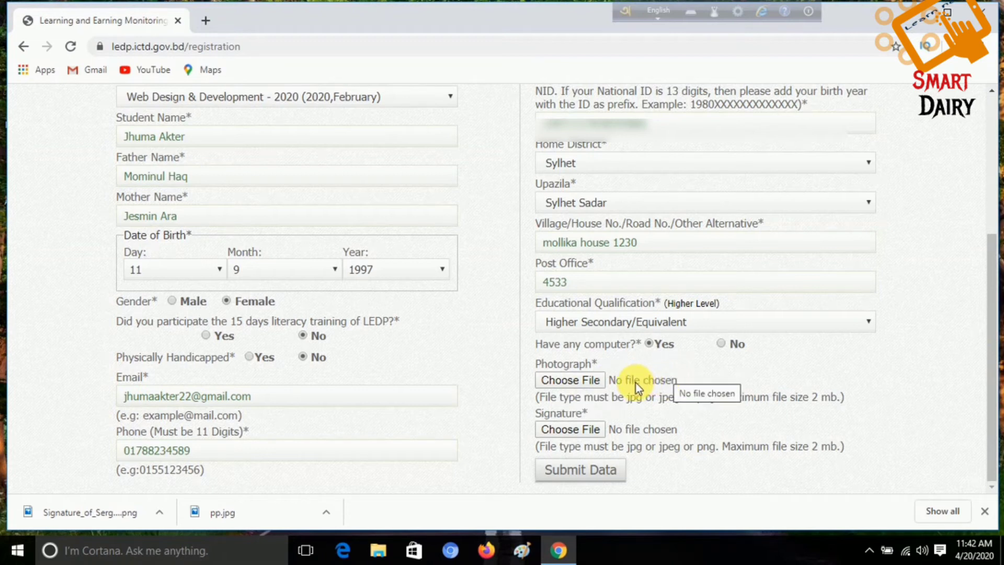
Step: Upload pp.jpg from the Downloads folder into the Photograph field
{"action": "left_click", "coordinate": [566, 381]}
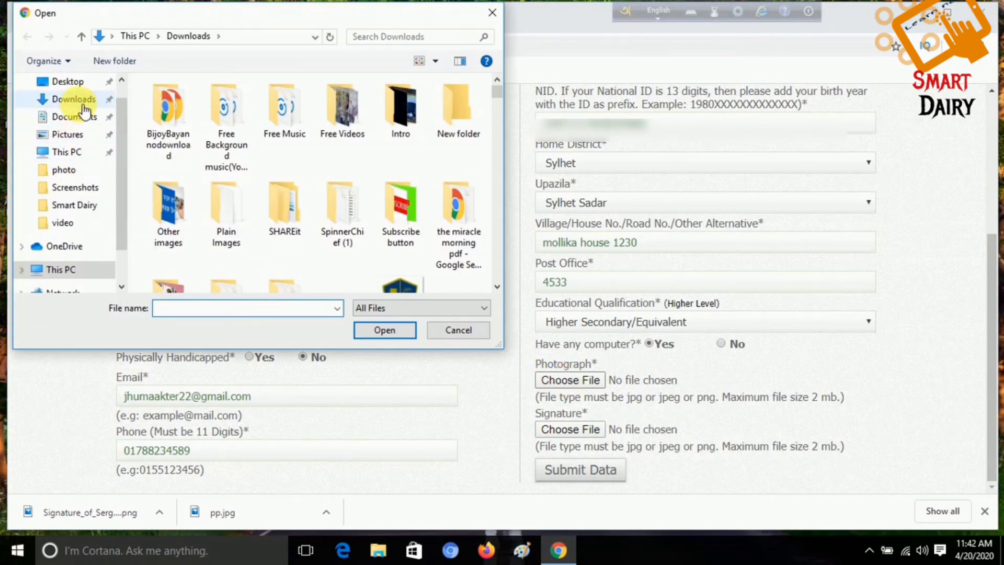
{"action": "left_click", "coordinate": [74, 99]}
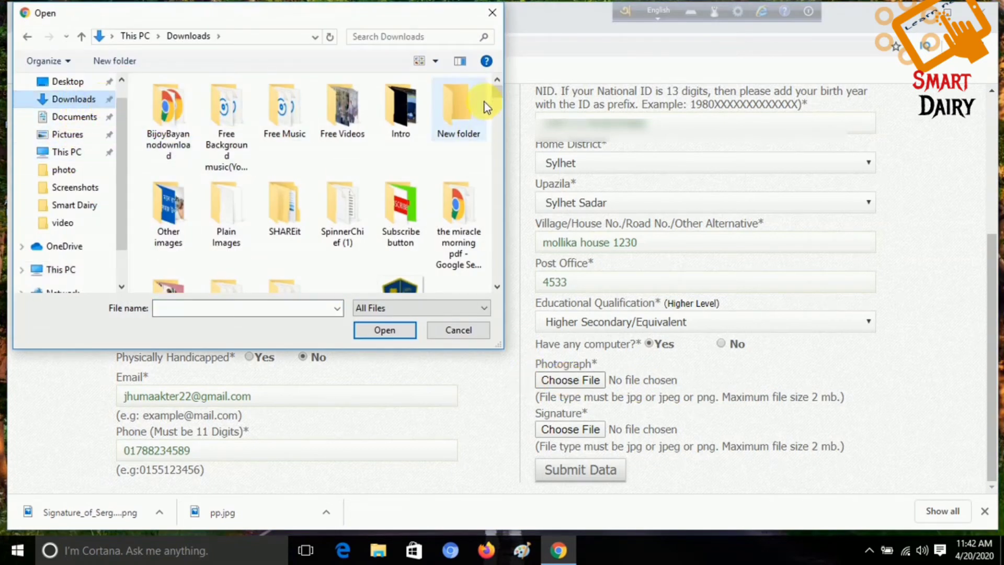
{"action": "left_click_drag", "start_coordinate": [493, 92], "coordinate": [501, 247]}
{"action": "left_click", "coordinate": [458, 170]}
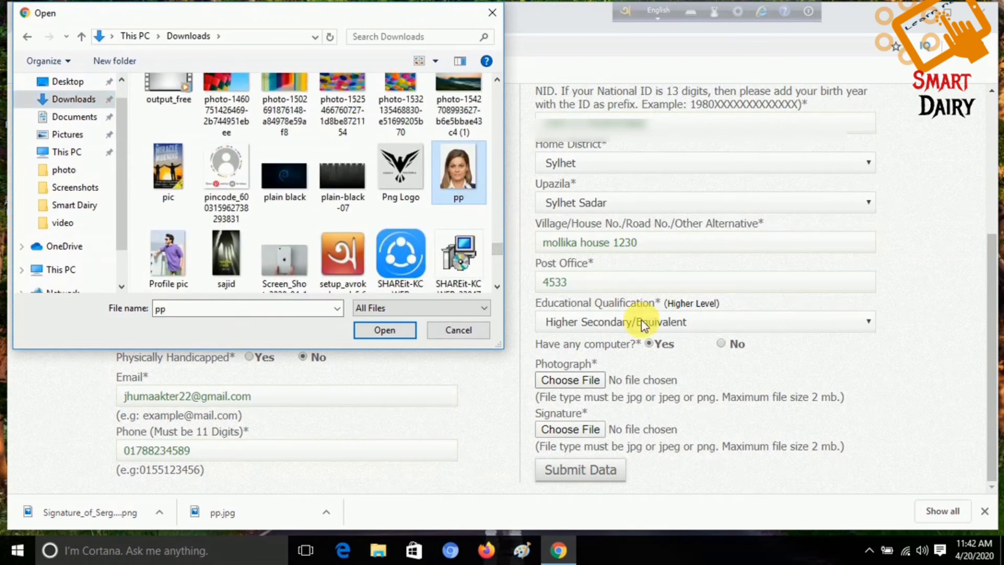
{"action": "left_click", "coordinate": [575, 383]}
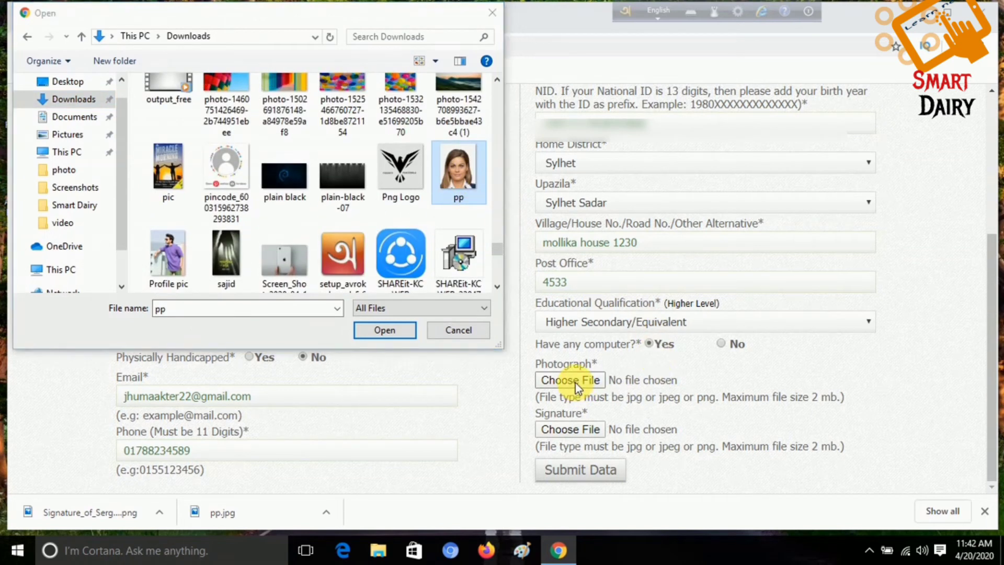
{"action": "left_click", "coordinate": [387, 330]}
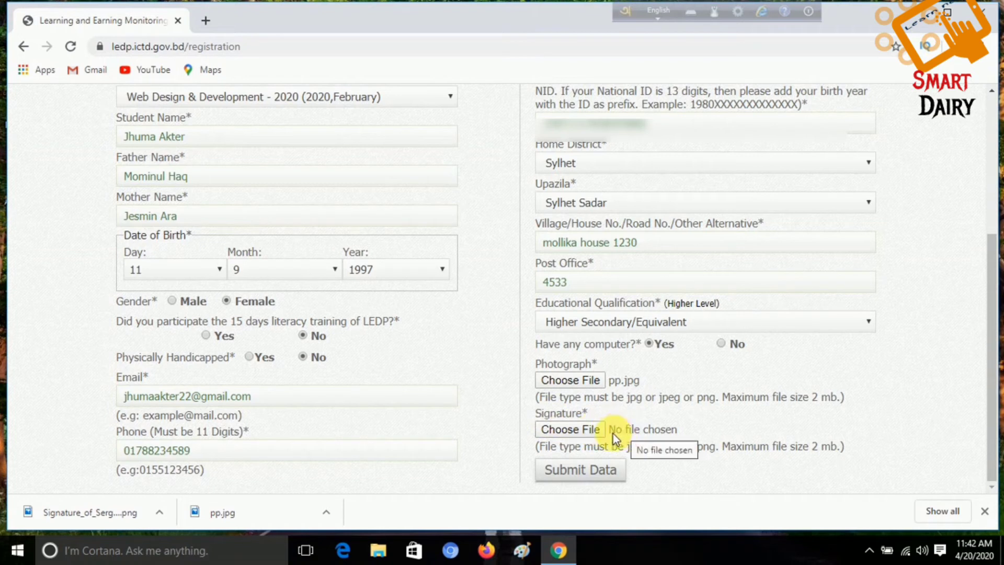
Step: Upload the signature PNG from the Downloads folder into the Signature field
{"action": "left_click", "coordinate": [567, 430]}
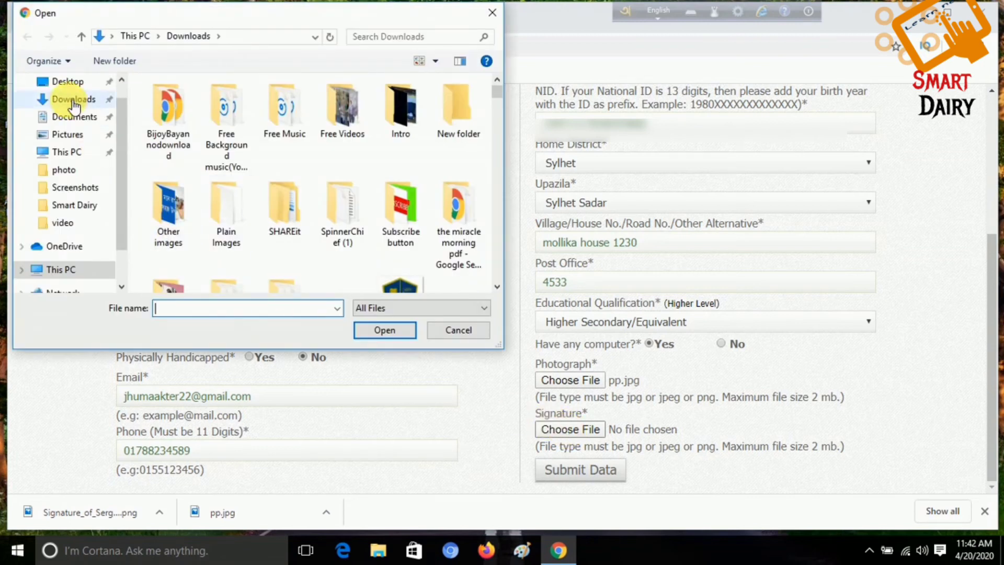
{"action": "left_click", "coordinate": [73, 99]}
{"action": "left_click_drag", "start_coordinate": [496, 95], "coordinate": [484, 259]}
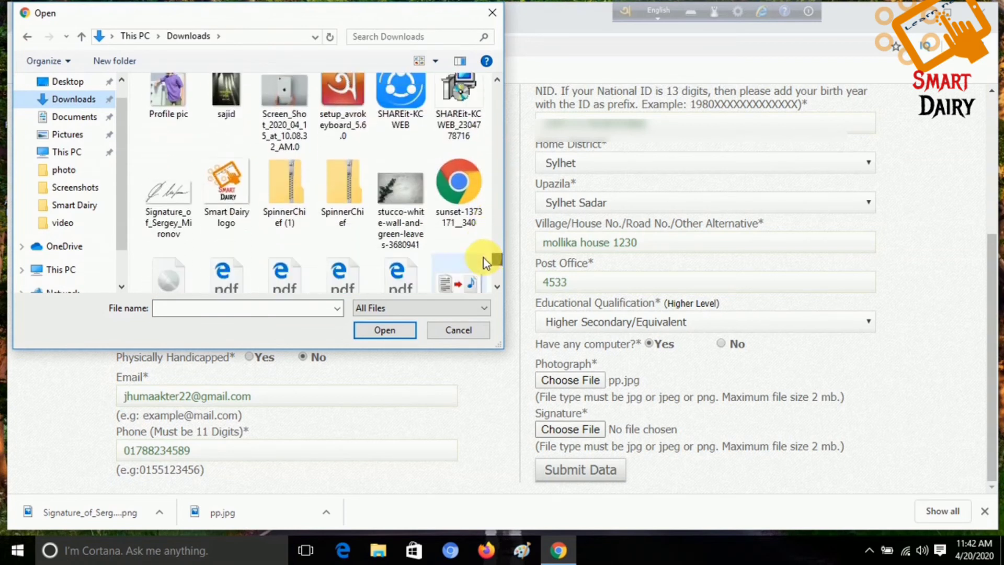
{"action": "left_click", "coordinate": [169, 199]}
{"action": "left_click", "coordinate": [374, 329]}
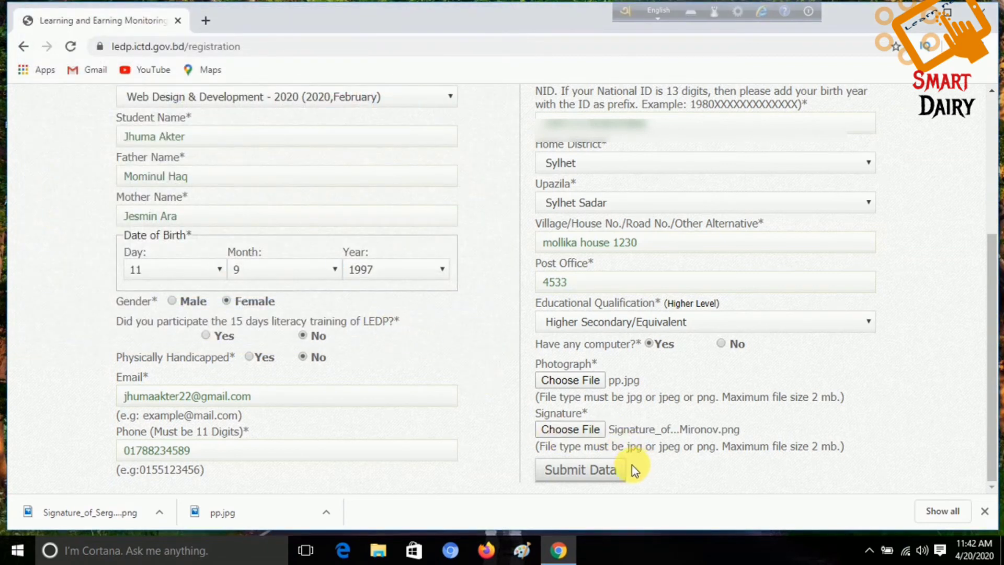
Step: Submit the completed registration form with Submit Data
{"action": "left_click", "coordinate": [582, 471]}
{"action": "scroll", "coordinate": [526, 450], "scroll_direction": "up", "scroll_amount": 1}
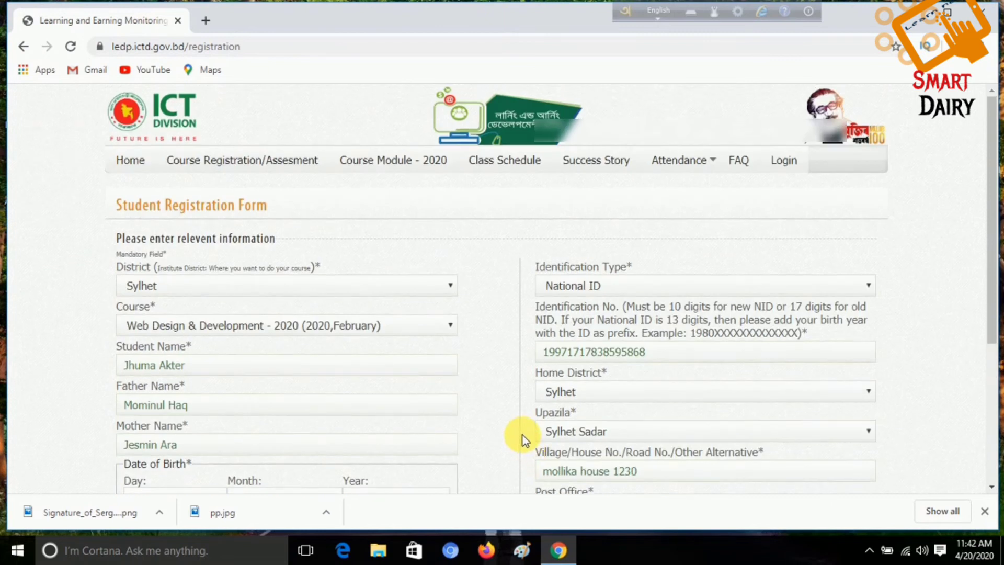
{"action": "scroll", "coordinate": [493, 417], "scroll_direction": "down", "scroll_amount": 5}
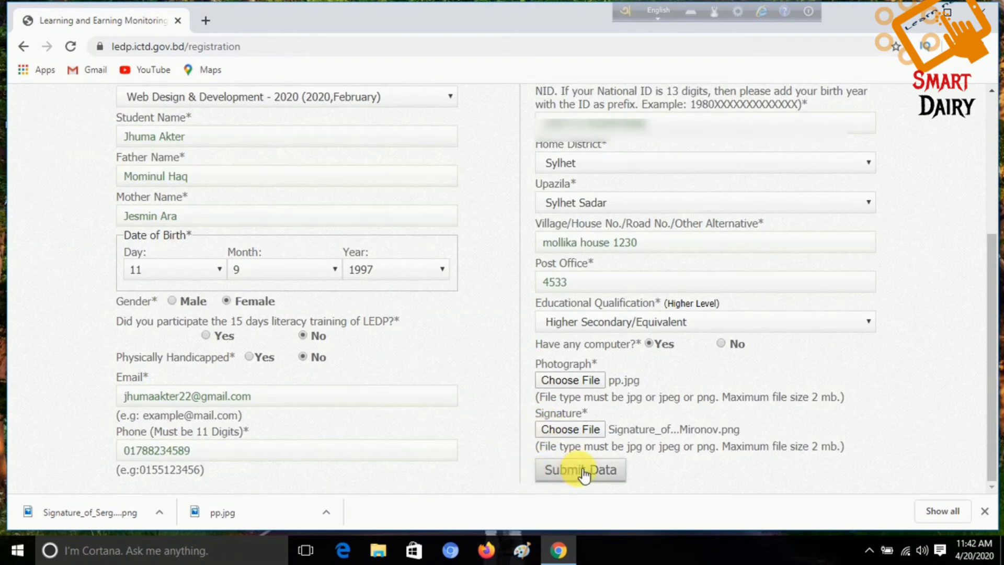
Step: Submit the registration data again and scroll through the 30-minute exam questions
{"action": "left_click", "coordinate": [599, 478]}
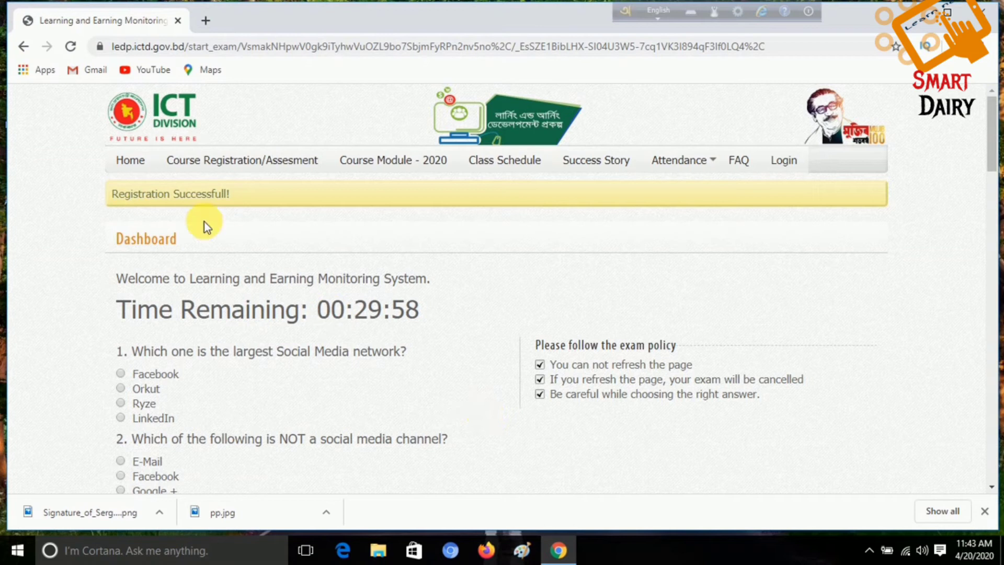
{"action": "scroll", "coordinate": [730, 282], "scroll_direction": "down", "scroll_amount": 1}
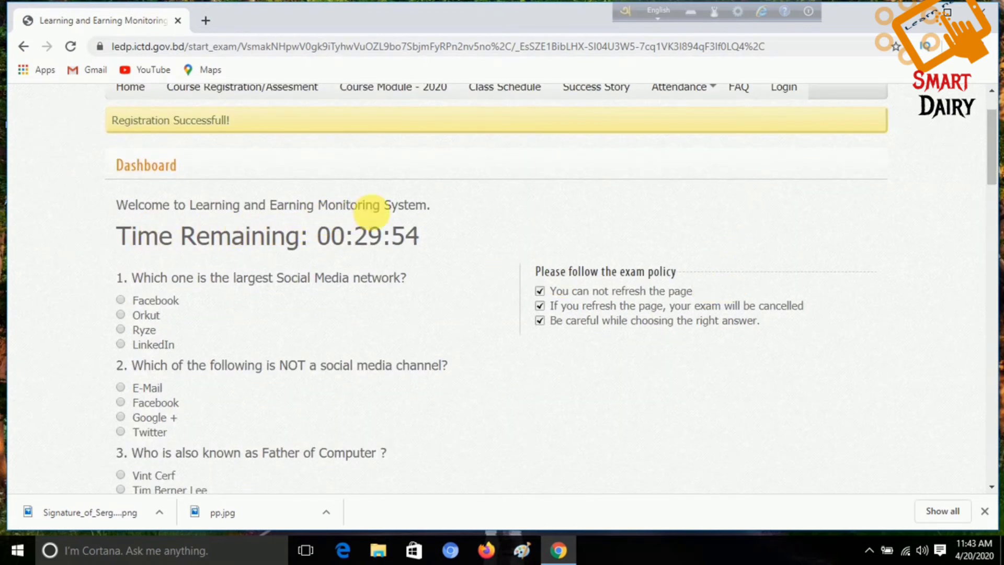
{"action": "scroll", "coordinate": [424, 215], "scroll_direction": "down", "scroll_amount": 1}
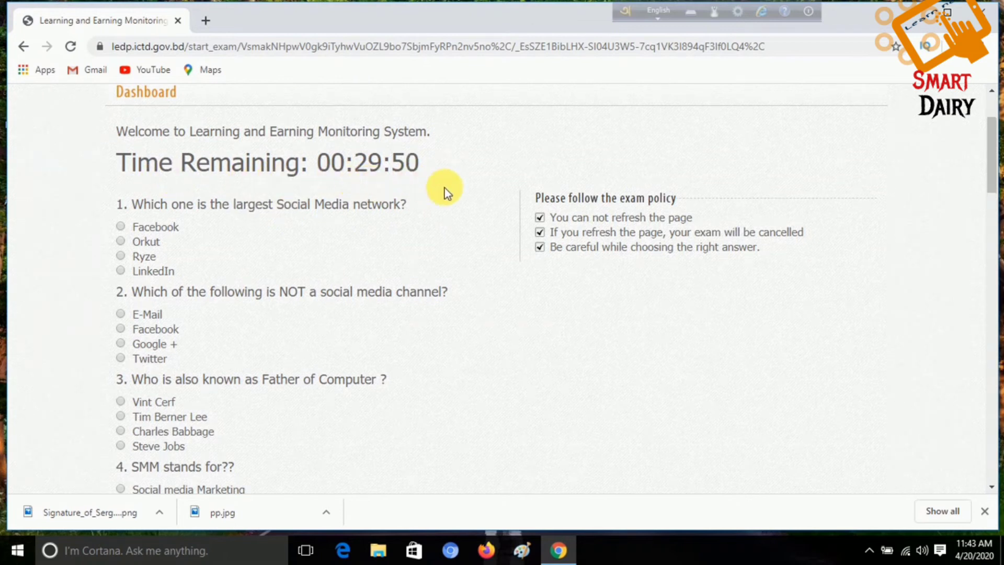
{"action": "scroll", "coordinate": [445, 209], "scroll_direction": "down", "scroll_amount": 2}
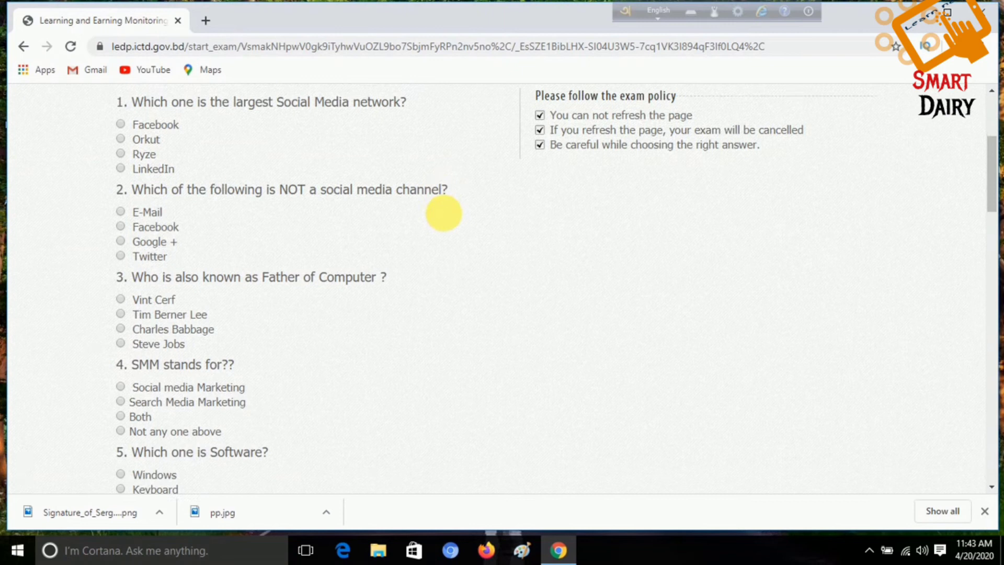
{"action": "scroll", "coordinate": [444, 217], "scroll_direction": "down", "scroll_amount": 15}
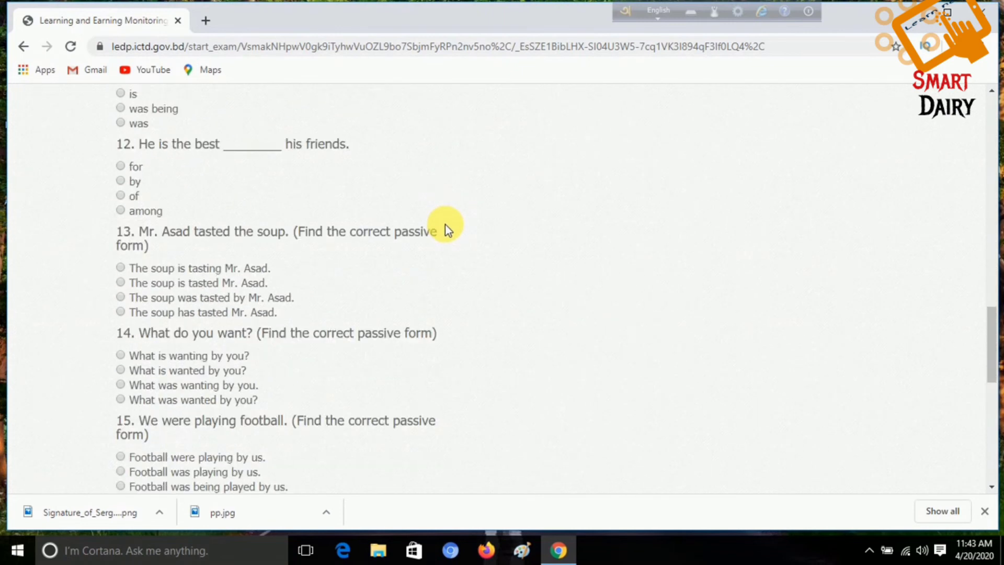
{"action": "scroll", "coordinate": [445, 225], "scroll_direction": "down", "scroll_amount": 10}
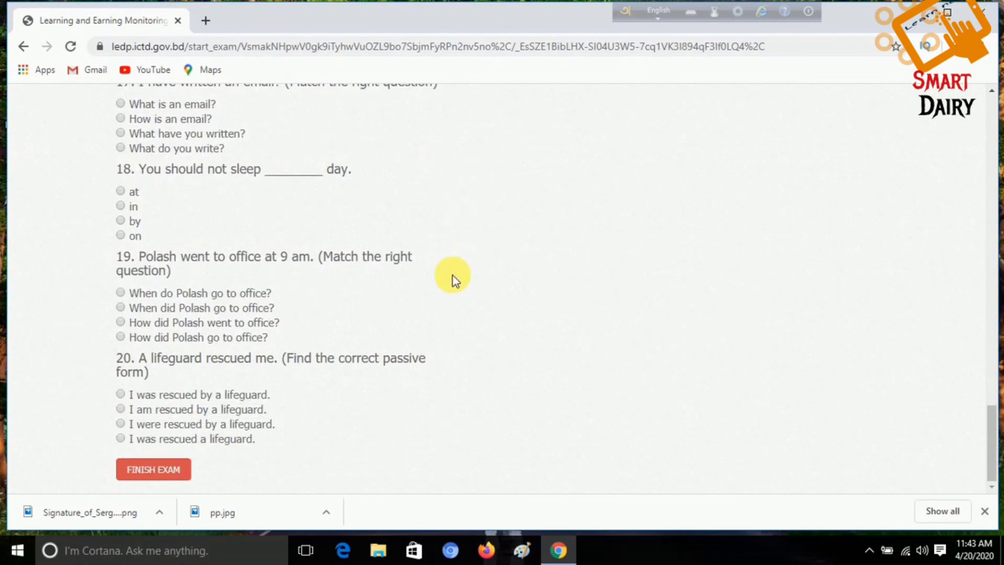
{"action": "scroll", "coordinate": [453, 277], "scroll_direction": "up", "scroll_amount": 15}
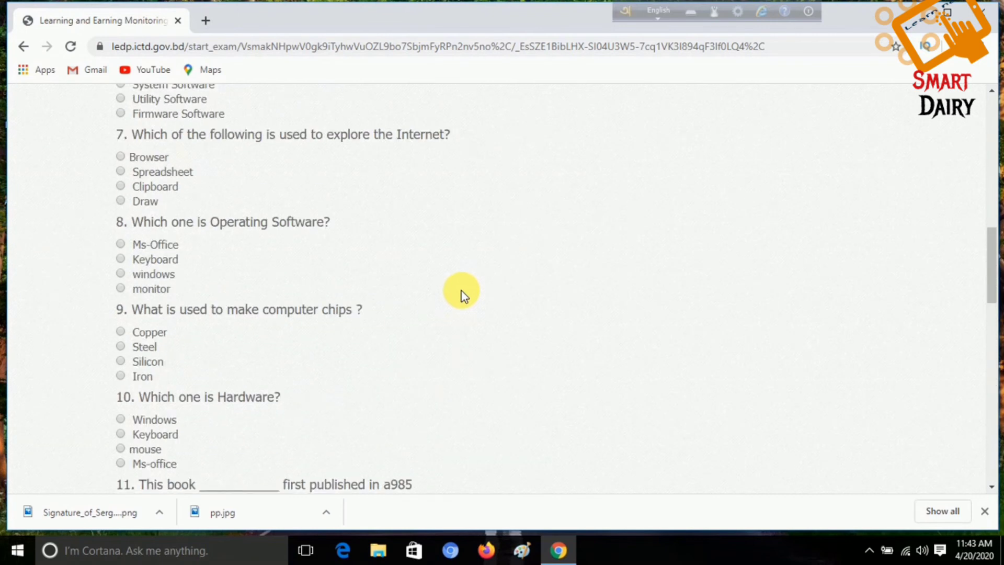
{"action": "scroll", "coordinate": [462, 290], "scroll_direction": "up", "scroll_amount": 12}
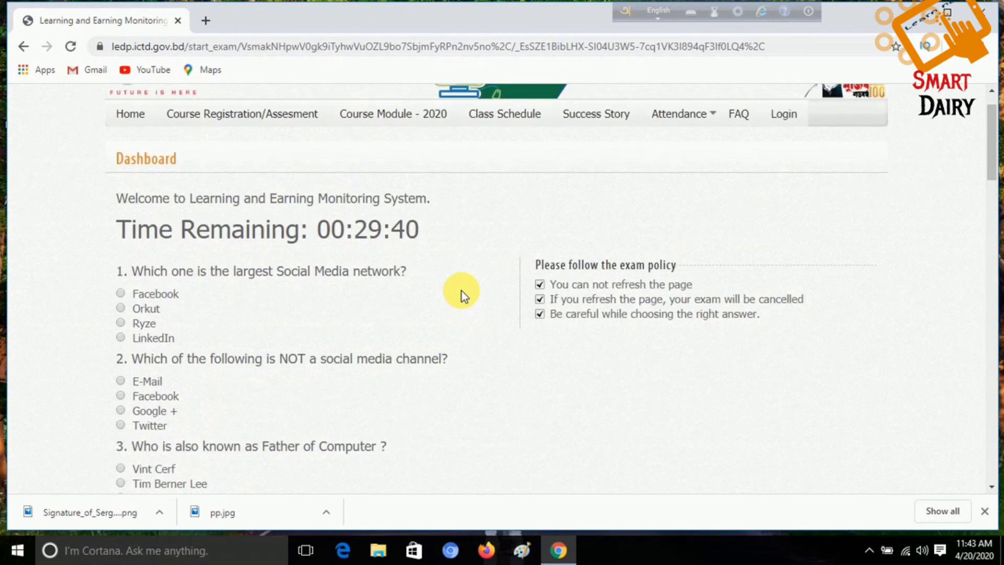
{"action": "scroll", "coordinate": [459, 298], "scroll_direction": "up", "scroll_amount": 1}
{"action": "scroll", "coordinate": [455, 306], "scroll_direction": "down", "scroll_amount": 2}
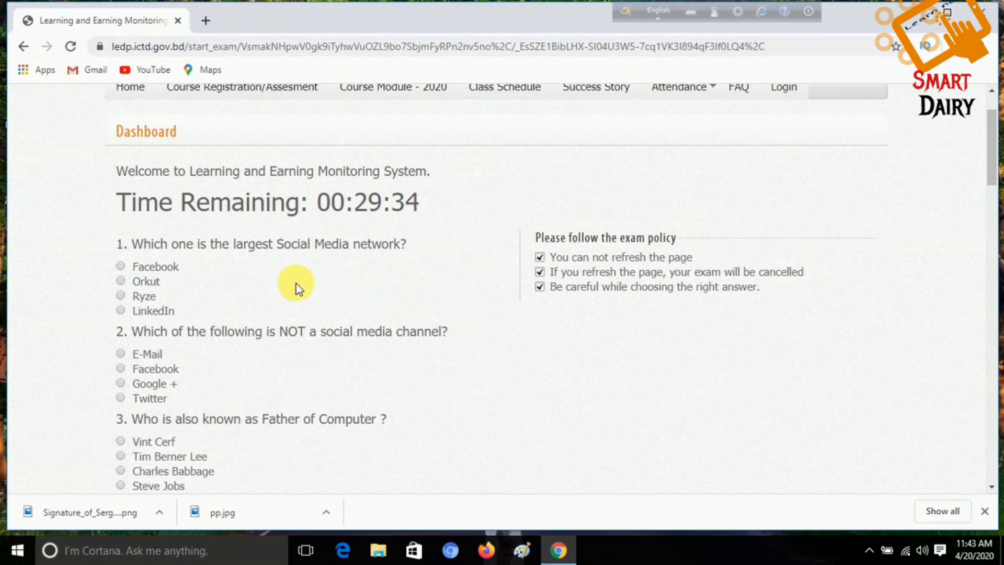
{"action": "scroll", "coordinate": [314, 280], "scroll_direction": "down", "scroll_amount": 2}
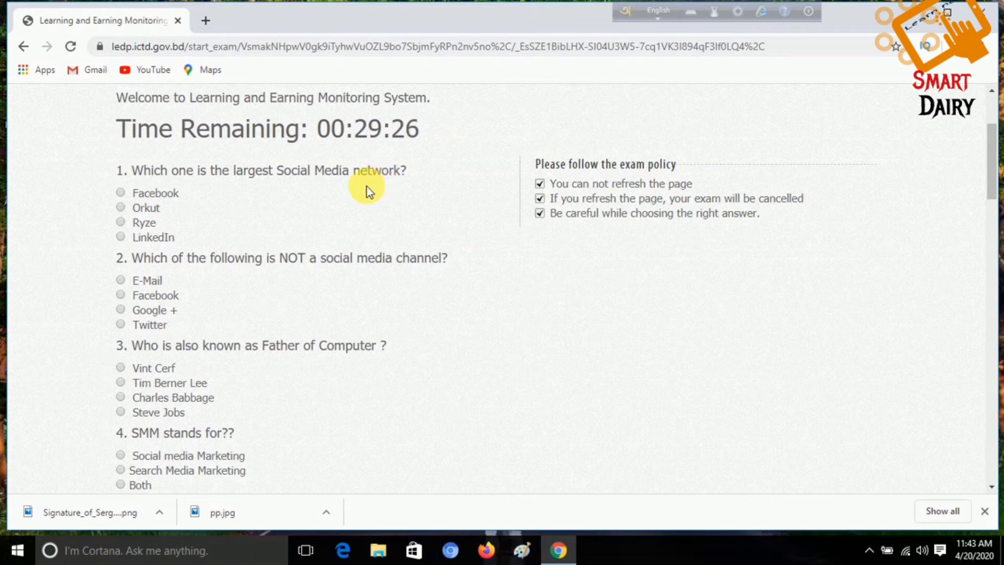
Step: Answer questions 1–5: Facebook, E-Mail, Charles Babbage, Social media Marketing and Windows
{"action": "left_click", "coordinate": [121, 192]}
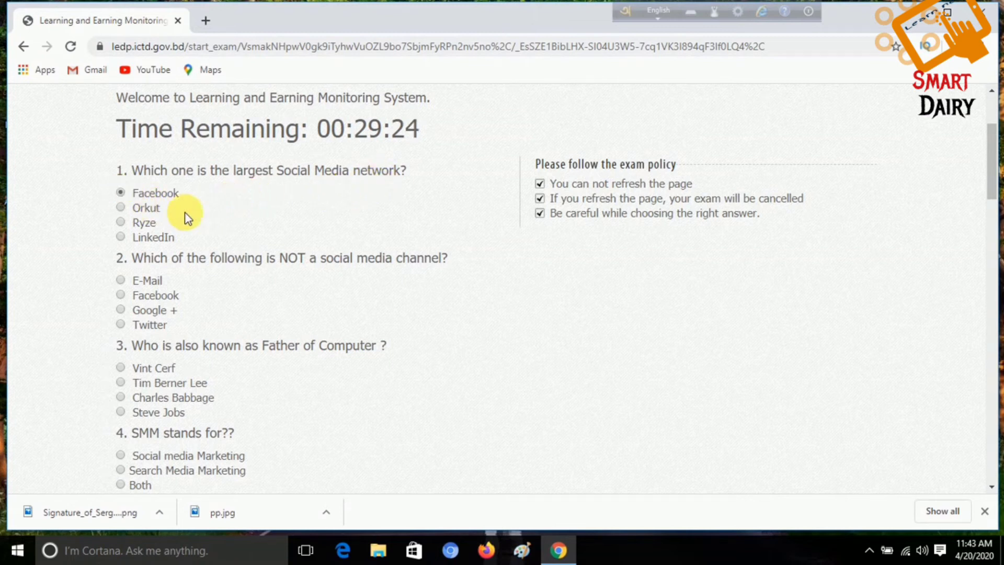
{"action": "scroll", "coordinate": [209, 216], "scroll_direction": "down", "scroll_amount": 2}
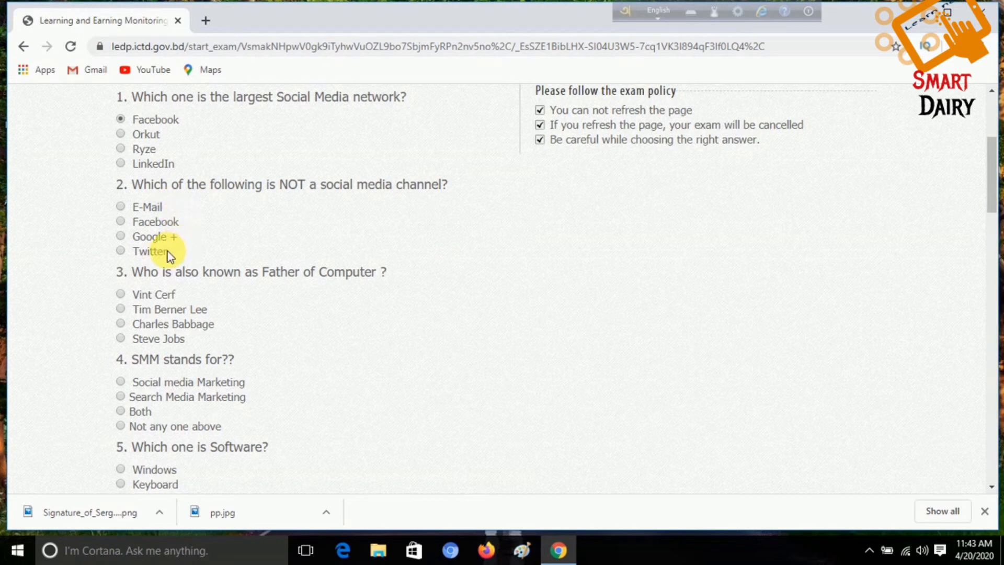
{"action": "left_click", "coordinate": [120, 206]}
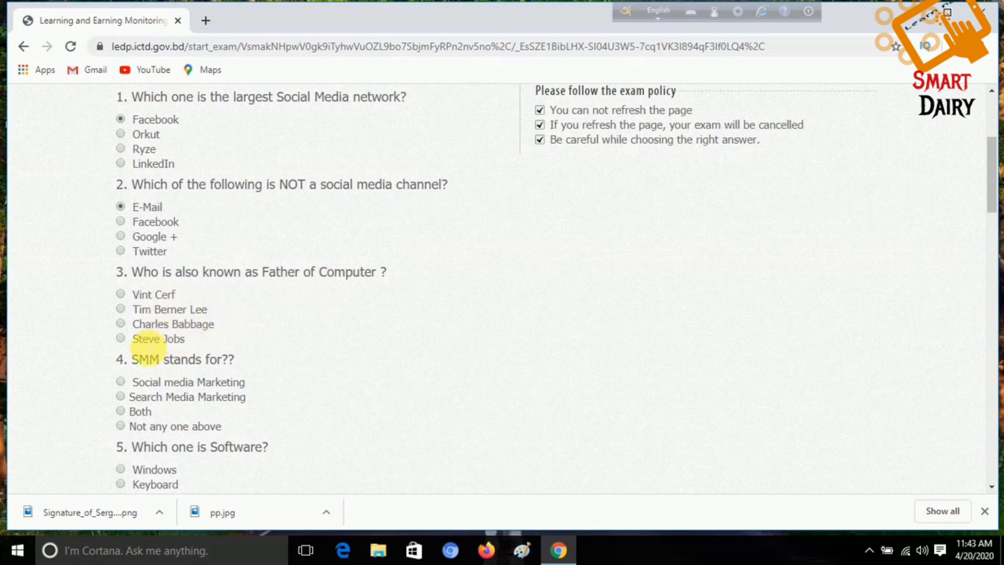
{"action": "left_click", "coordinate": [124, 325]}
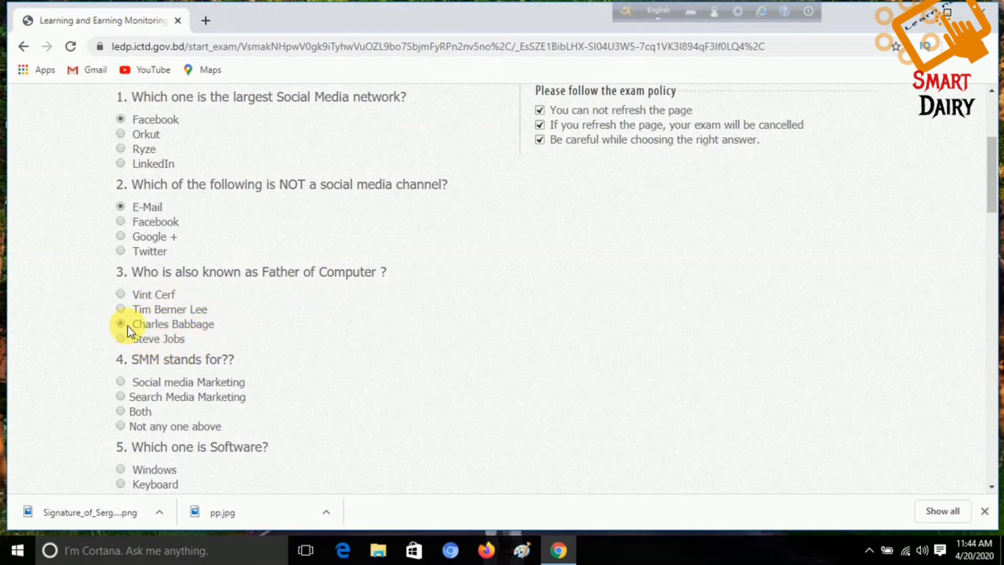
{"action": "scroll", "coordinate": [257, 335], "scroll_direction": "down", "scroll_amount": 1}
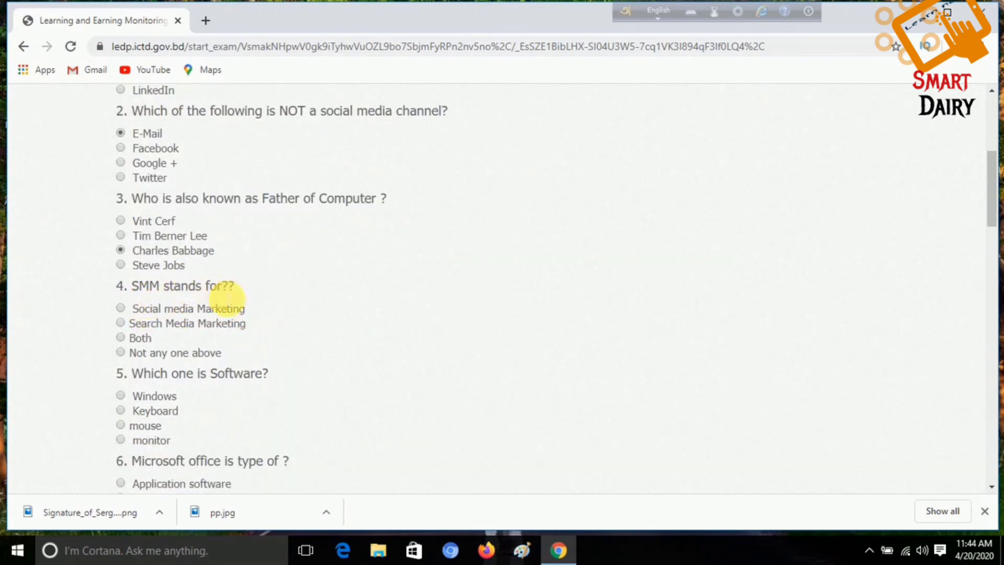
{"action": "left_click", "coordinate": [121, 310]}
{"action": "scroll", "coordinate": [216, 325], "scroll_direction": "down", "scroll_amount": 1}
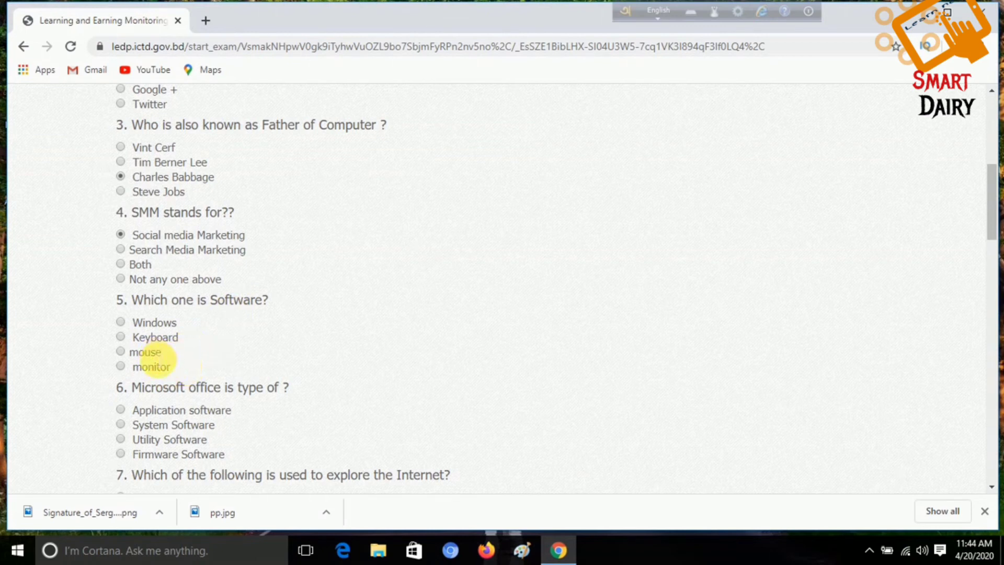
{"action": "left_click", "coordinate": [119, 322]}
{"action": "scroll", "coordinate": [163, 329], "scroll_direction": "down", "scroll_amount": 1}
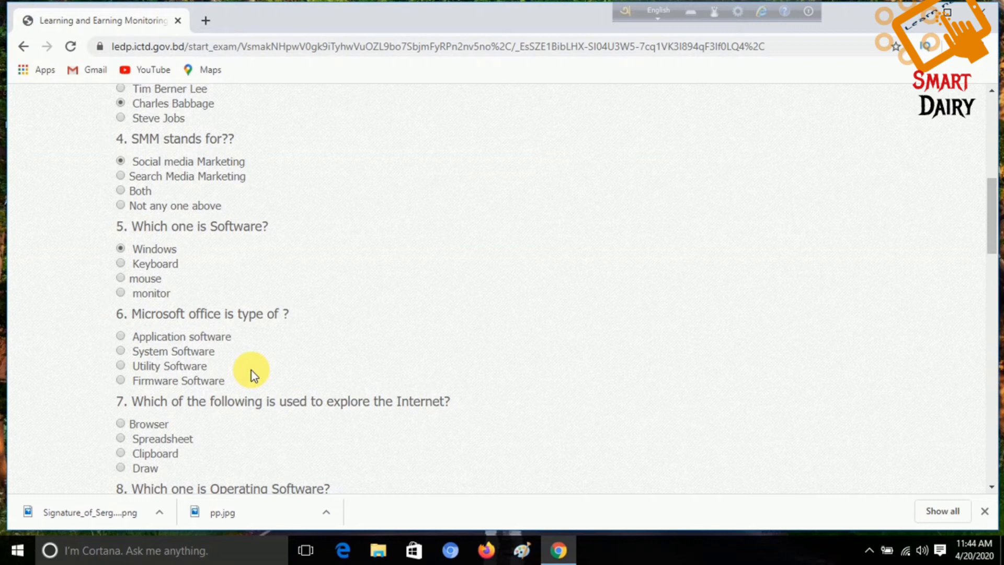
Step: Mark System Software for Q6, Browser for Q7, windows for Q8 and Copper for Q9
{"action": "left_click", "coordinate": [120, 351]}
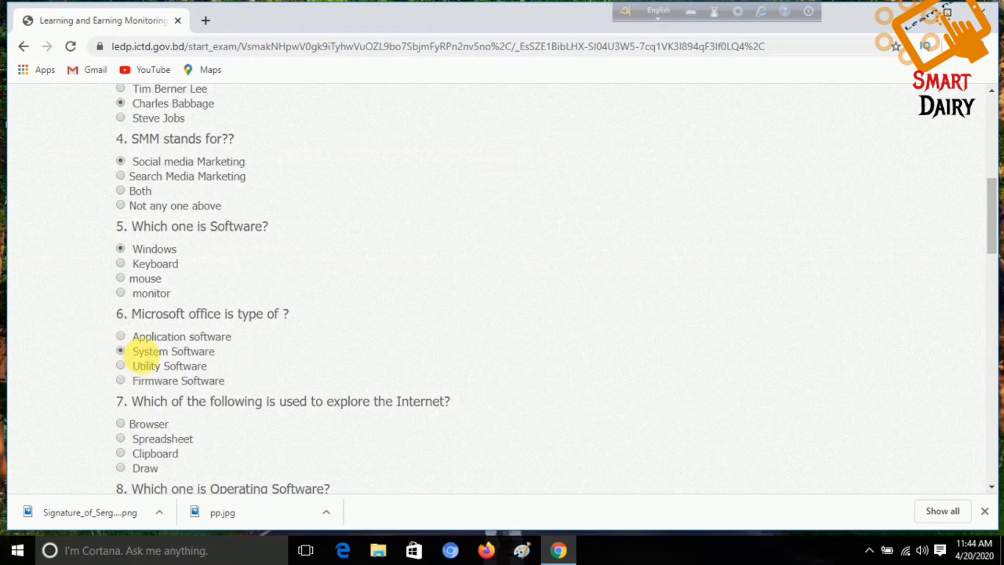
{"action": "scroll", "coordinate": [144, 355], "scroll_direction": "down", "scroll_amount": 3}
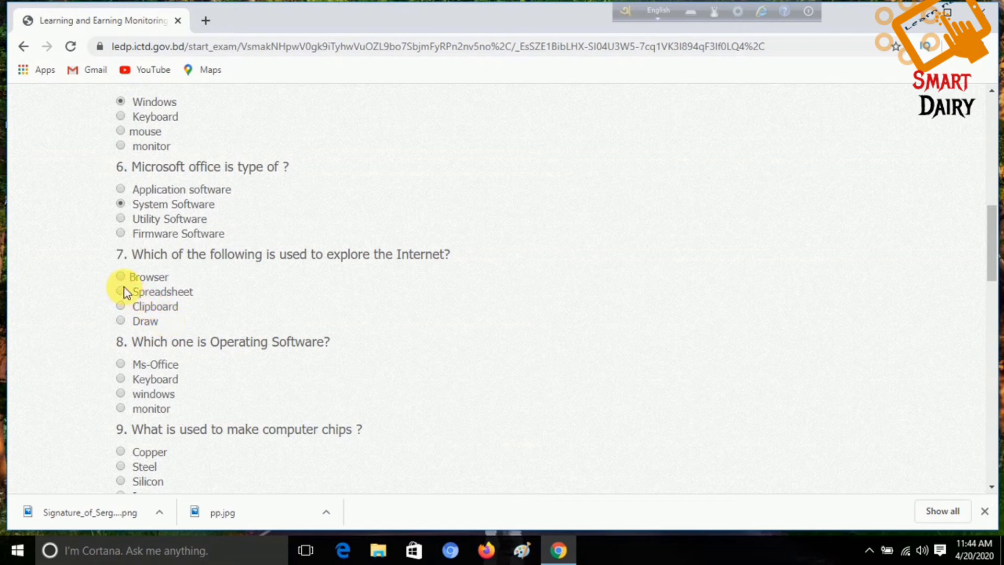
{"action": "left_click", "coordinate": [120, 277]}
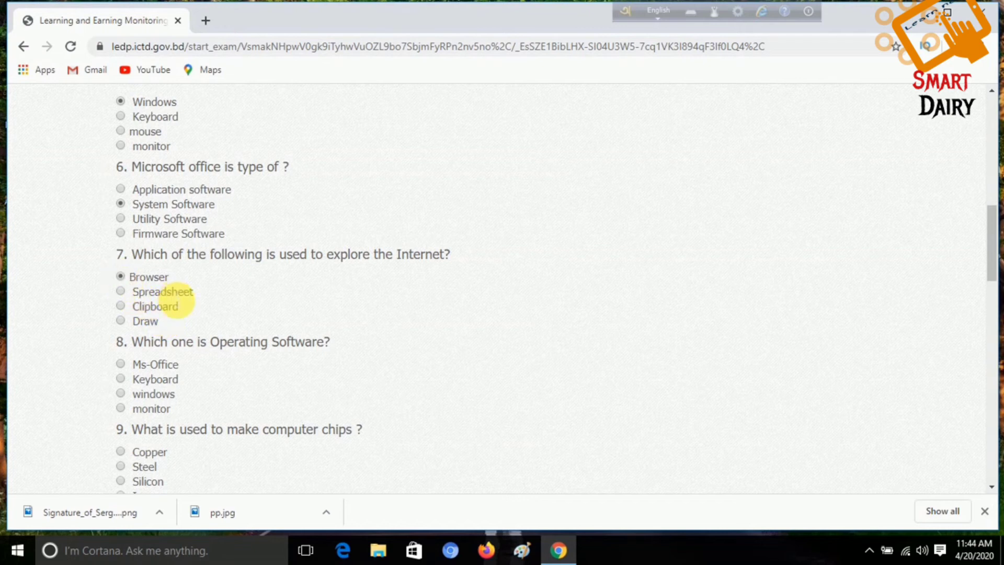
{"action": "scroll", "coordinate": [152, 290], "scroll_direction": "down", "scroll_amount": 1}
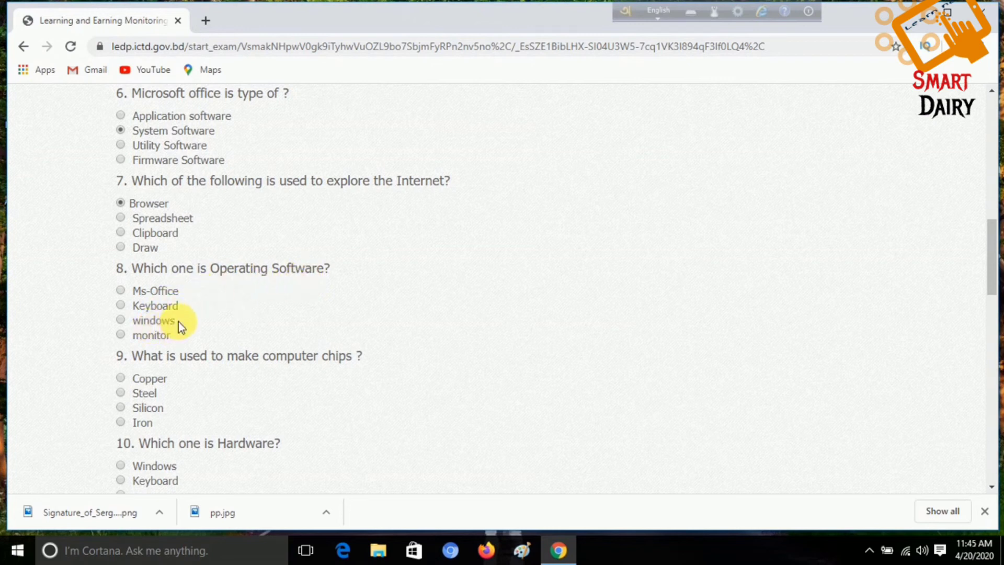
{"action": "left_click", "coordinate": [121, 320]}
{"action": "scroll", "coordinate": [203, 335], "scroll_direction": "up", "scroll_amount": 1}
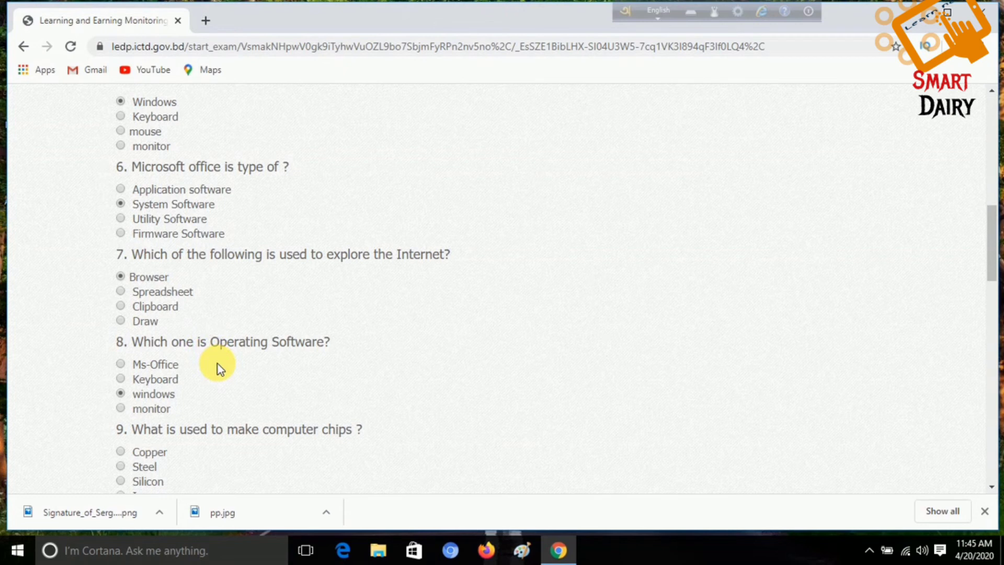
{"action": "scroll", "coordinate": [217, 363], "scroll_direction": "down", "scroll_amount": 3}
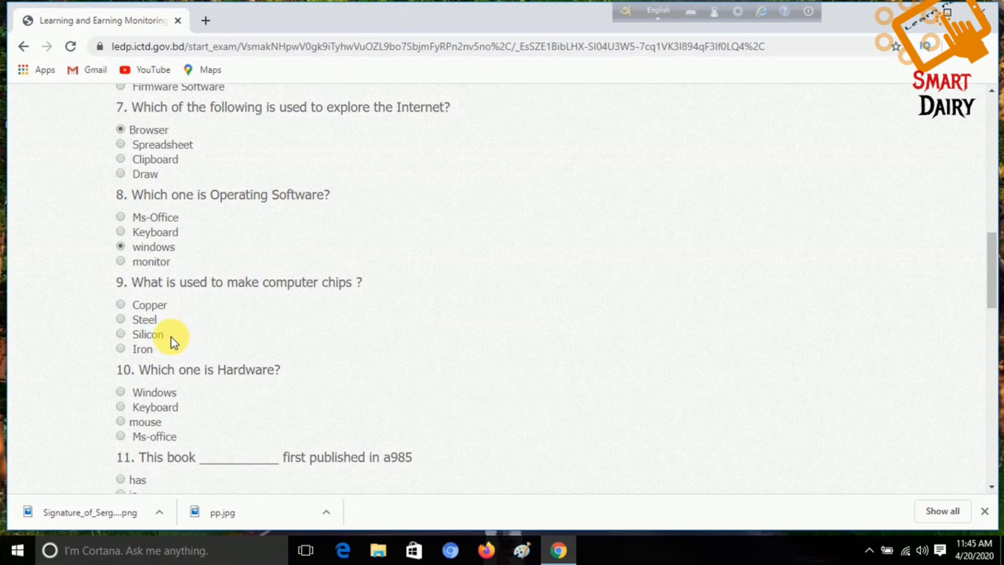
{"action": "scroll", "coordinate": [168, 319], "scroll_direction": "down", "scroll_amount": 1}
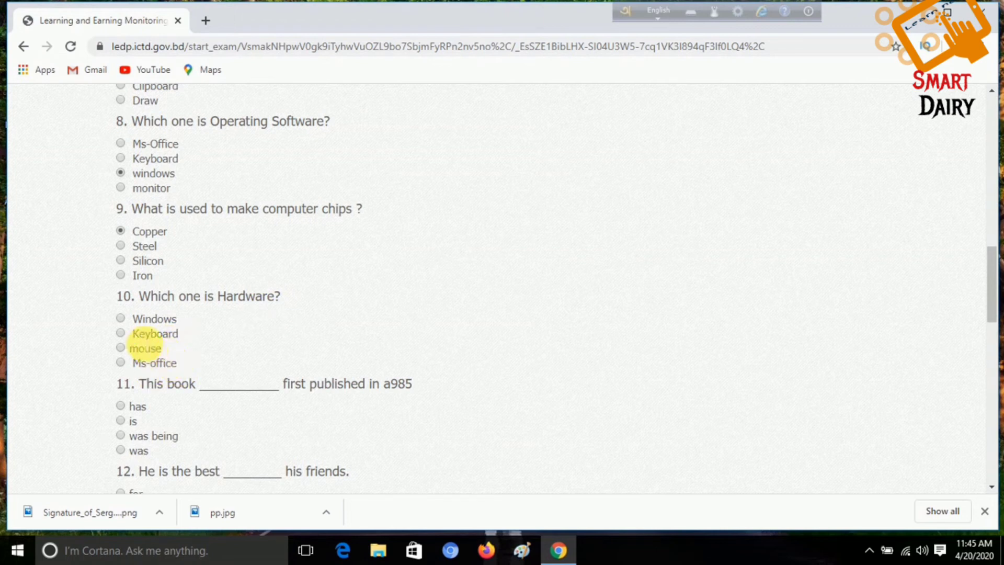
Step: Mark Windows (Q10), was being (Q11), among (Q12) and 'The soup was tasted by Mr. Asad.' (Q13)
{"action": "left_click", "coordinate": [121, 320]}
{"action": "scroll", "coordinate": [174, 331], "scroll_direction": "down", "scroll_amount": 1}
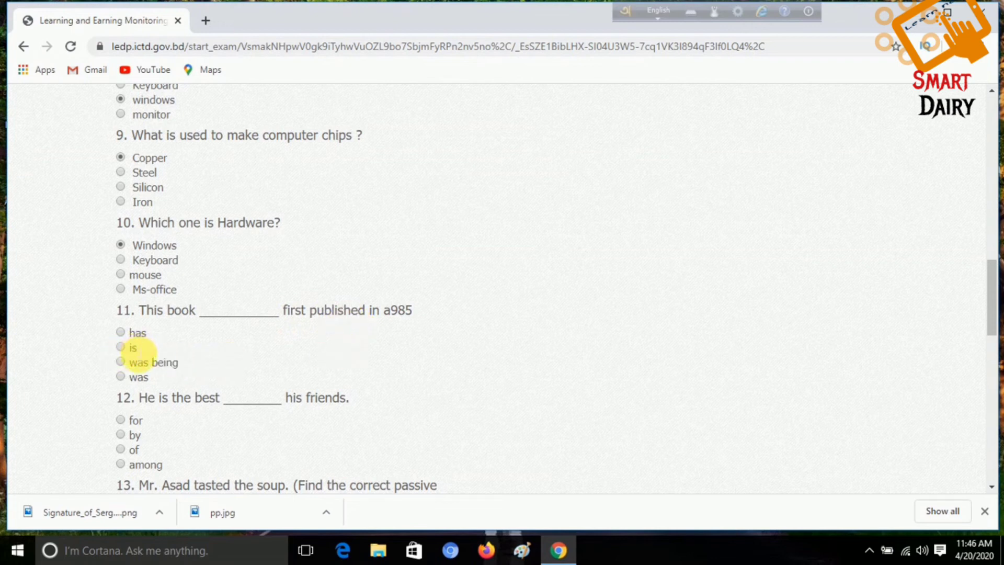
{"action": "left_click", "coordinate": [124, 362]}
{"action": "scroll", "coordinate": [366, 323], "scroll_direction": "down", "scroll_amount": 2}
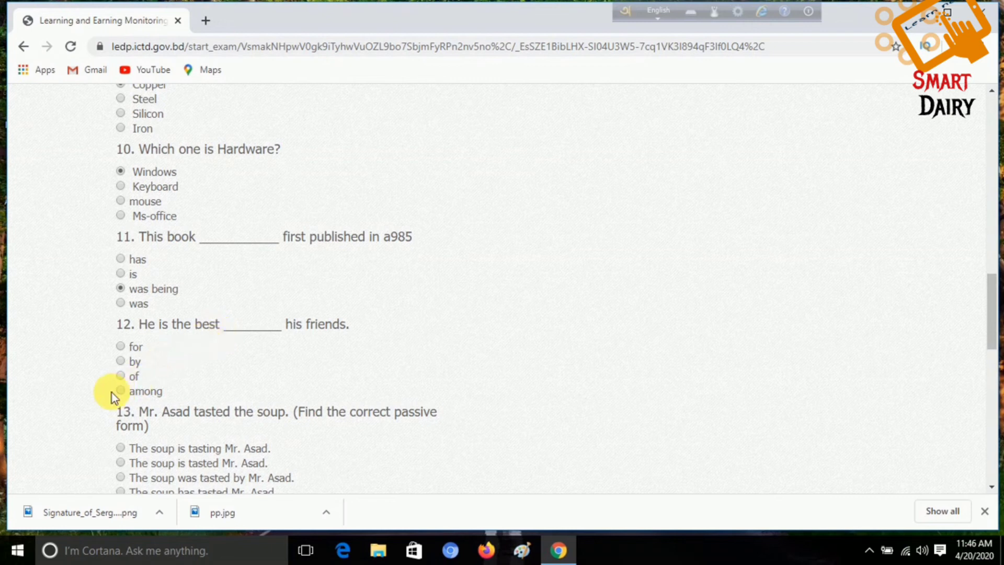
{"action": "scroll", "coordinate": [203, 370], "scroll_direction": "down", "scroll_amount": 1}
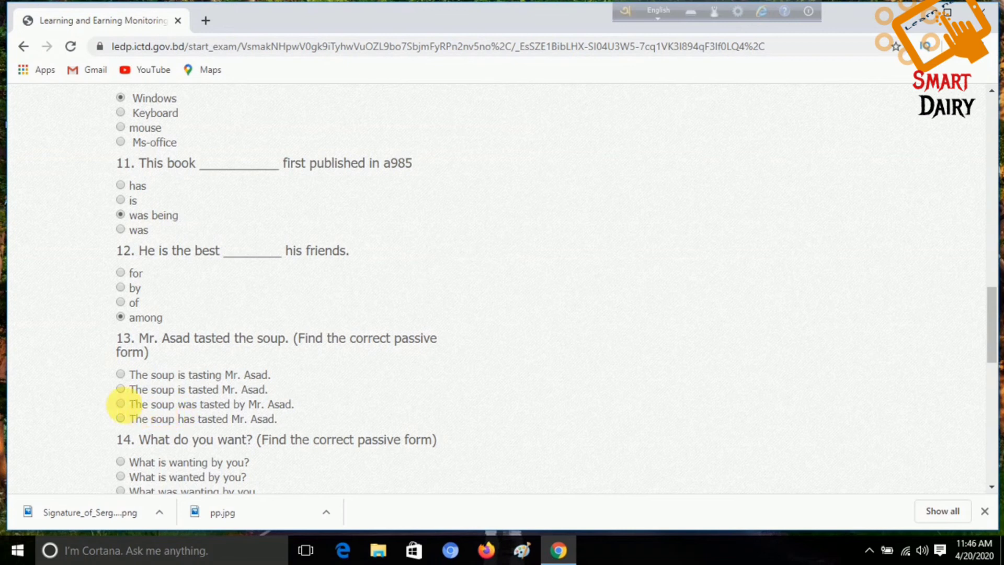
{"action": "left_click", "coordinate": [120, 404]}
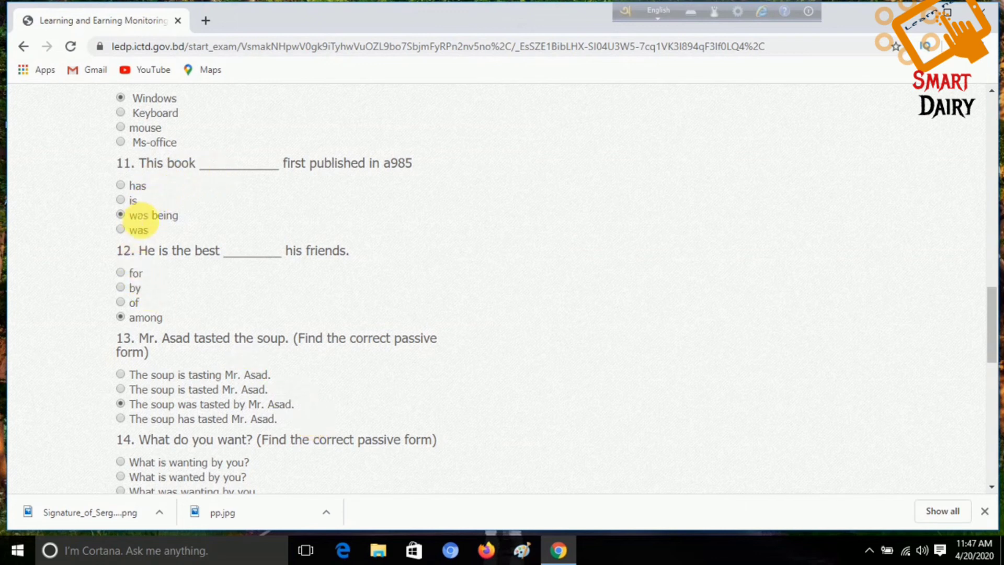
Step: Switch Q11 to 'was'; answer Q14 'What is wanted by you?' and Q15 'Football was being played by us.'
{"action": "left_click", "coordinate": [122, 234]}
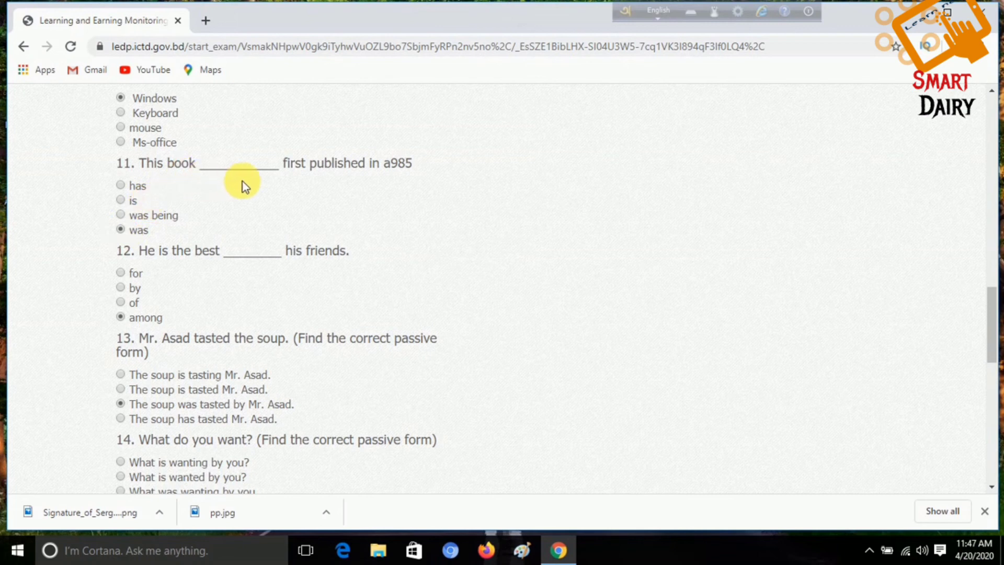
{"action": "scroll", "coordinate": [338, 369], "scroll_direction": "down", "scroll_amount": 1}
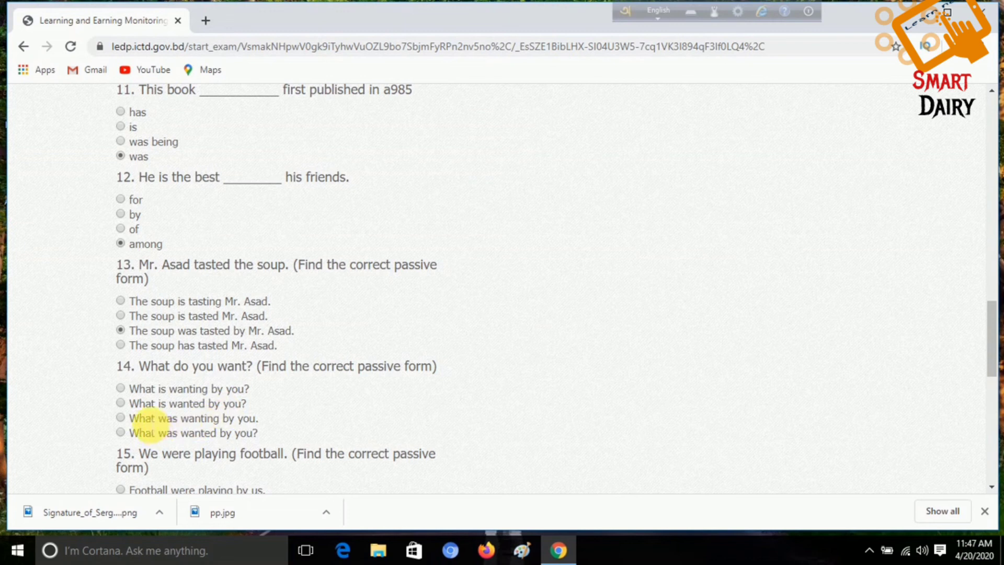
{"action": "left_click", "coordinate": [137, 406]}
{"action": "scroll", "coordinate": [147, 402], "scroll_direction": "down", "scroll_amount": 3}
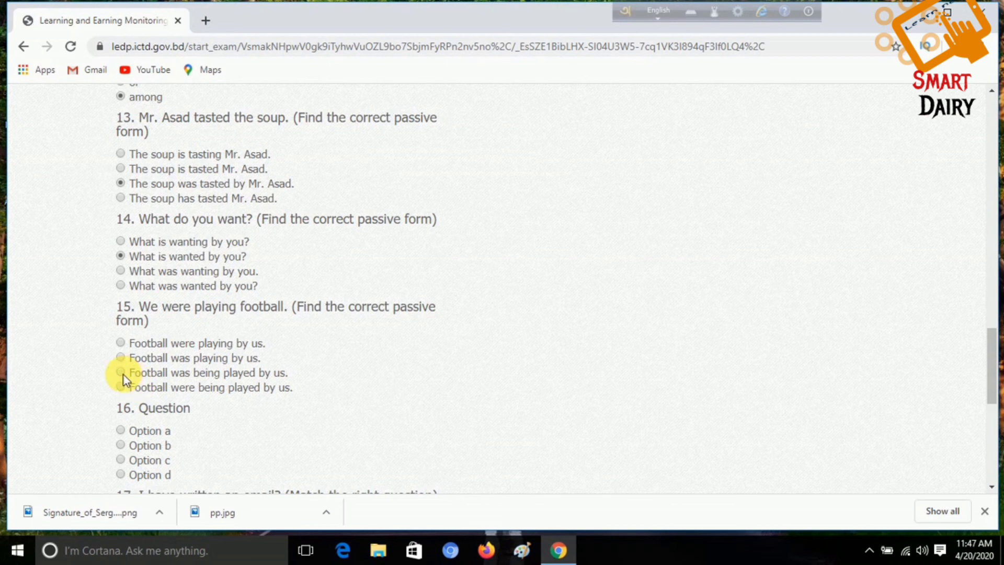
{"action": "left_click", "coordinate": [122, 373]}
{"action": "scroll", "coordinate": [200, 395], "scroll_direction": "down", "scroll_amount": 1}
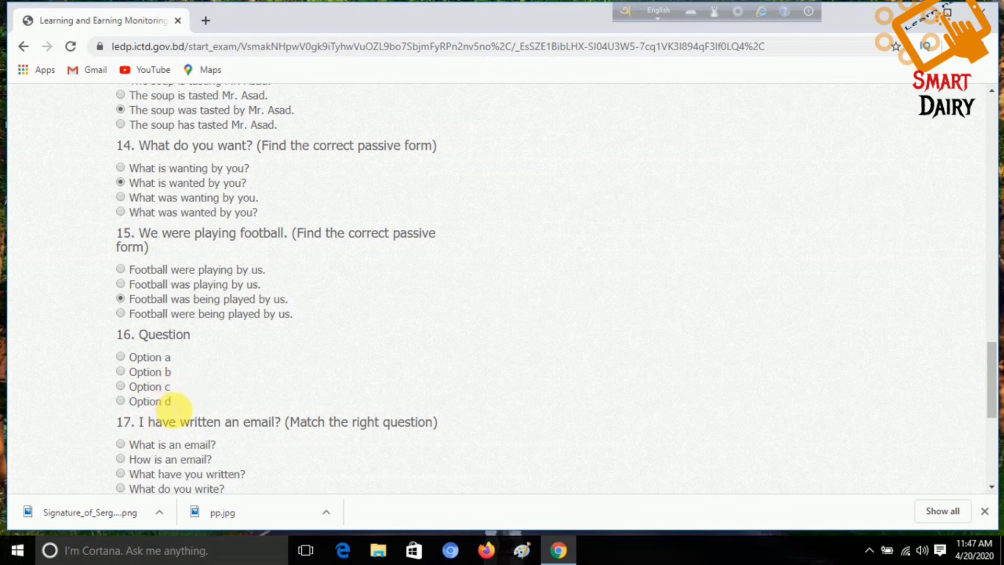
{"action": "scroll", "coordinate": [177, 386], "scroll_direction": "down", "scroll_amount": 1}
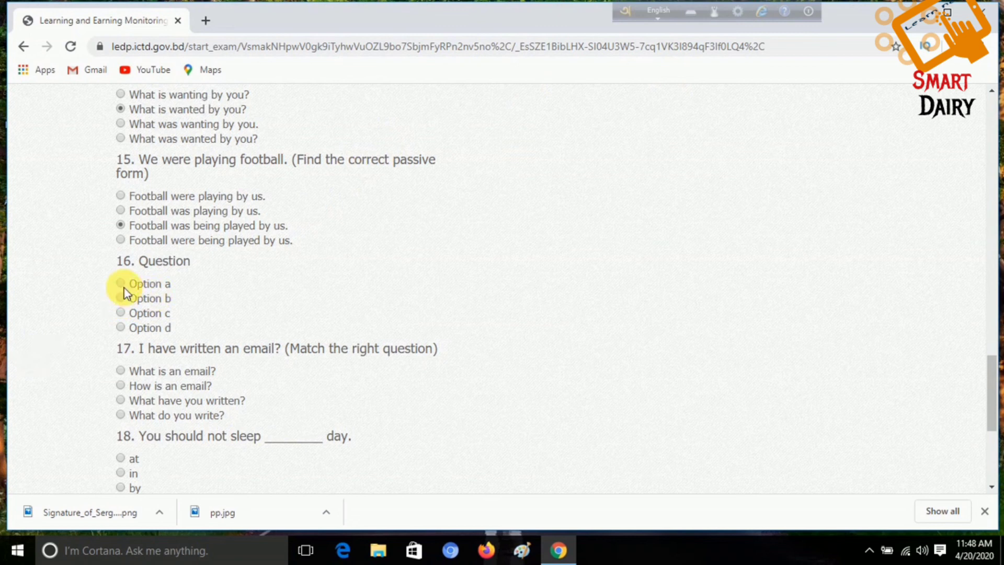
Step: Answer Q16 Option a, Q17 'What have you written?', Q18 'at', Q19 'When did Polash go to office?'
{"action": "left_click", "coordinate": [121, 284]}
{"action": "scroll", "coordinate": [220, 291], "scroll_direction": "down", "scroll_amount": 3}
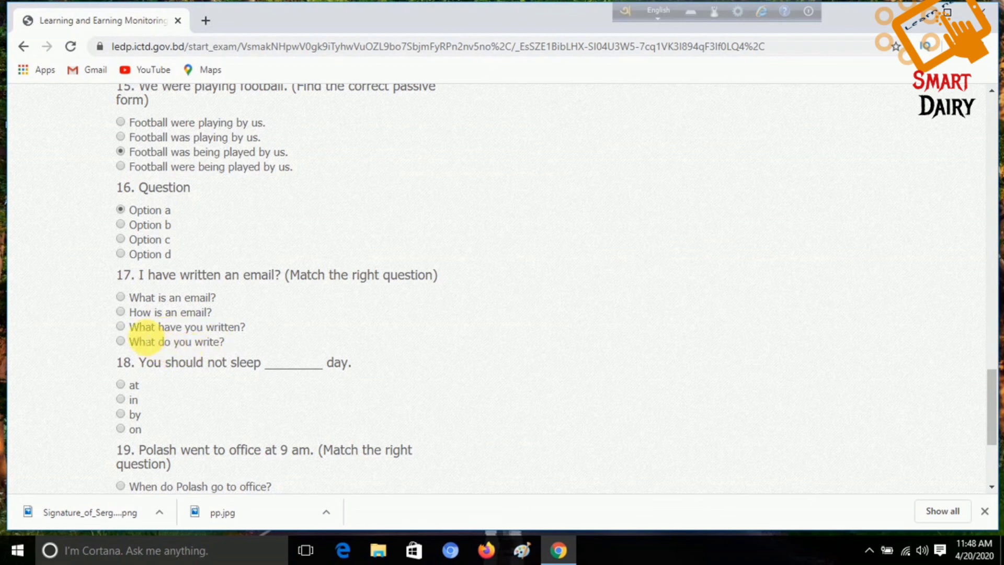
{"action": "left_click", "coordinate": [120, 326]}
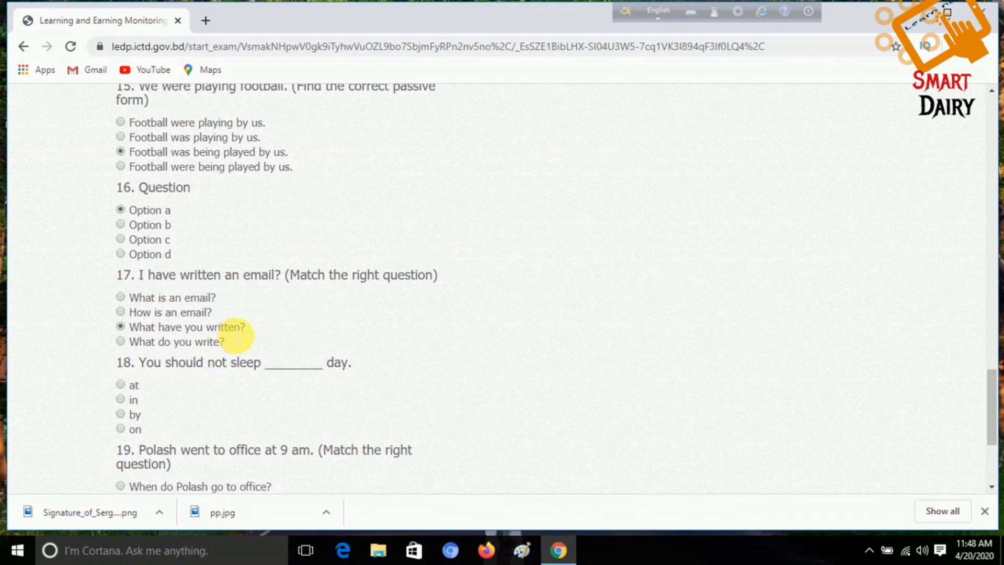
{"action": "scroll", "coordinate": [236, 335], "scroll_direction": "down", "scroll_amount": 2}
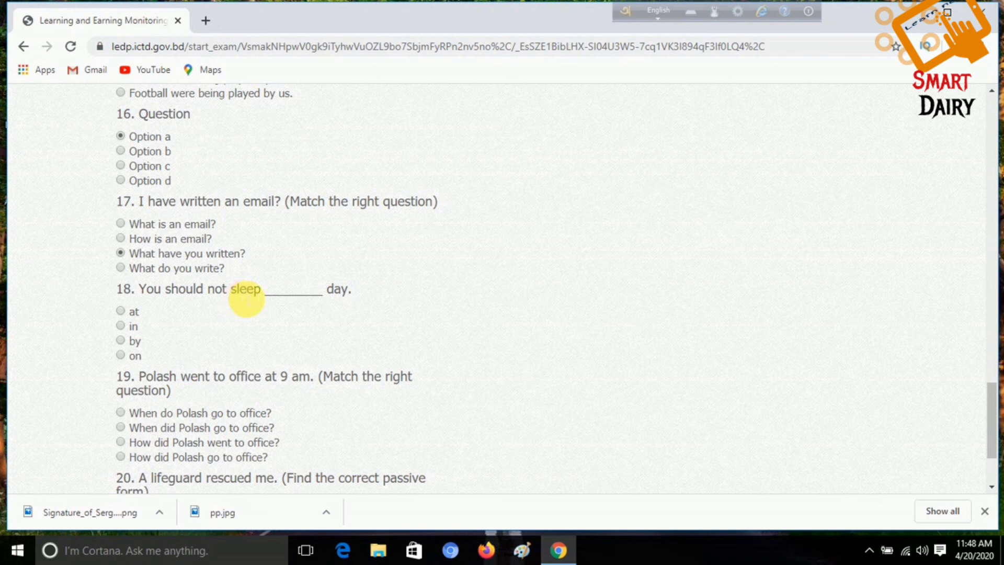
{"action": "left_click", "coordinate": [120, 311]}
{"action": "scroll", "coordinate": [212, 316], "scroll_direction": "down", "scroll_amount": 2}
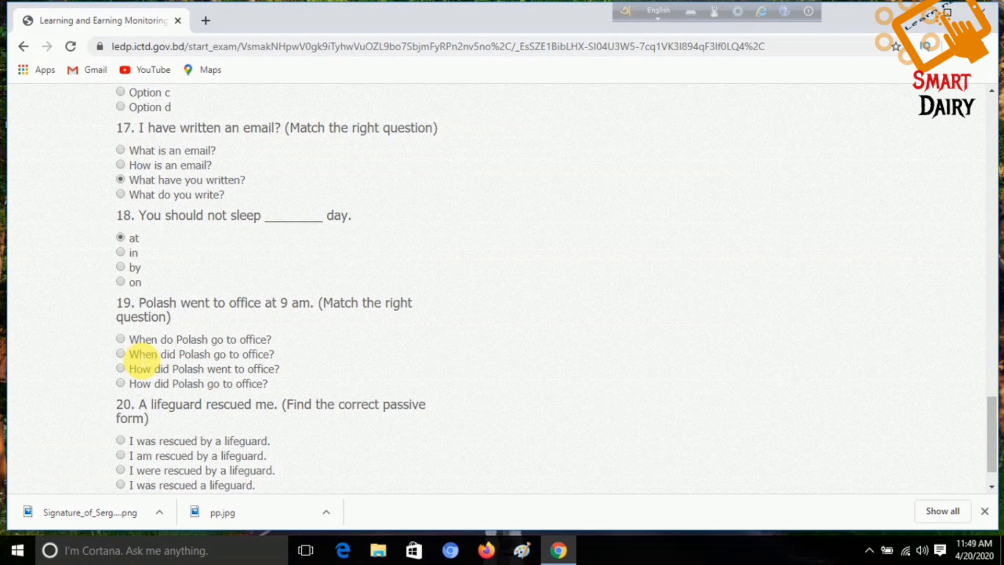
{"action": "left_click", "coordinate": [120, 355]}
{"action": "scroll", "coordinate": [282, 369], "scroll_direction": "down", "scroll_amount": 1}
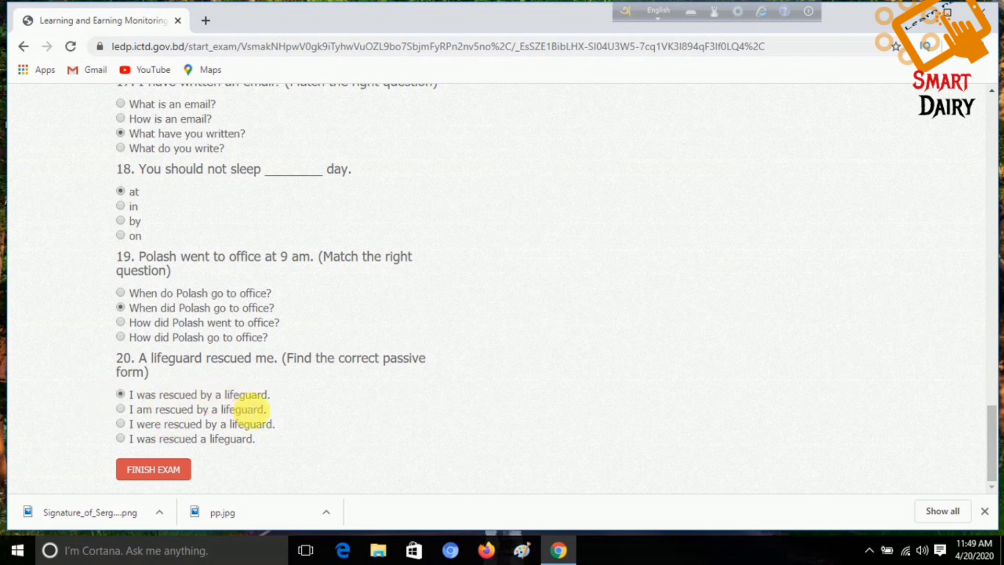
Step: Finish the exam to reach the Congratulations page with the registration number
{"action": "scroll", "coordinate": [246, 400], "scroll_direction": "up", "scroll_amount": 10}
{"action": "scroll", "coordinate": [251, 394], "scroll_direction": "up", "scroll_amount": 18}
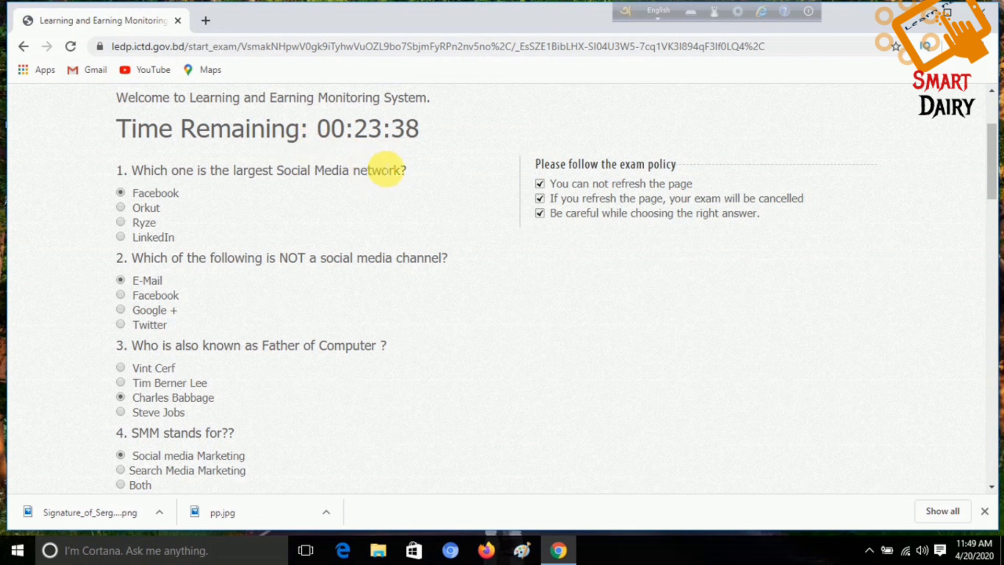
{"action": "scroll", "coordinate": [380, 167], "scroll_direction": "down", "scroll_amount": 10}
{"action": "scroll", "coordinate": [375, 190], "scroll_direction": "down", "scroll_amount": 20}
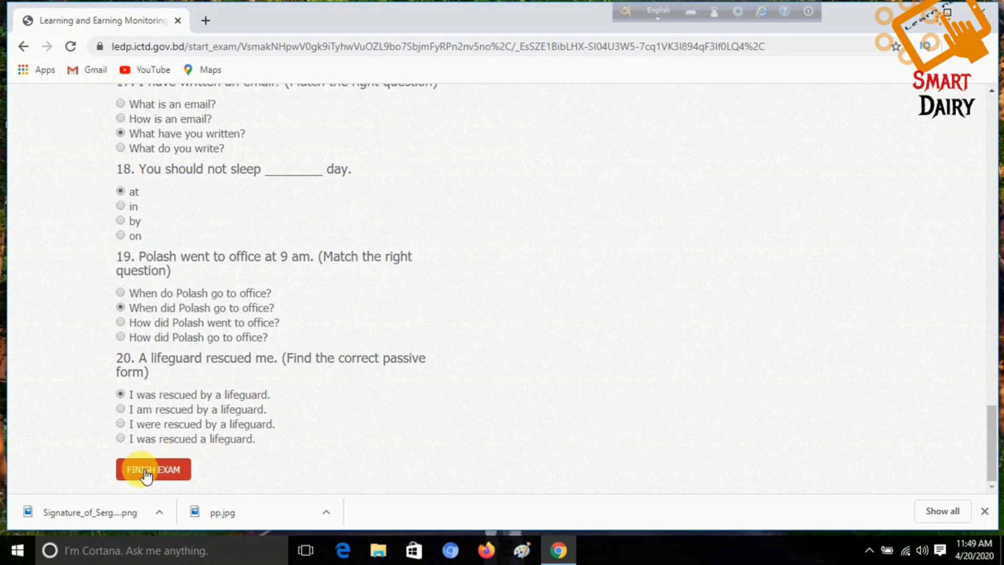
{"action": "left_click", "coordinate": [146, 473]}
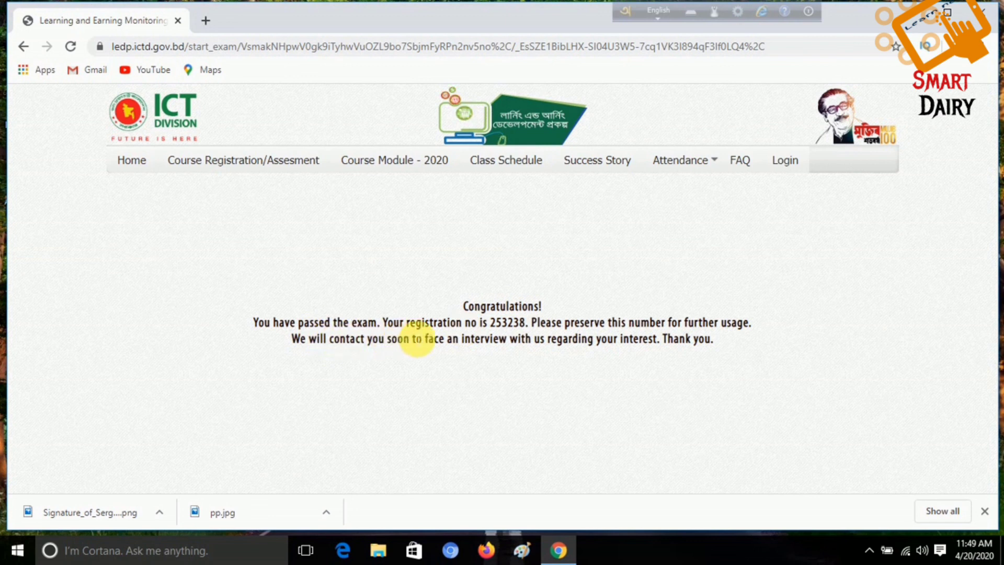
Step: Highlight the registration number on the Congratulations page, clear the selection, then minimize Chrome
{"action": "left_click_drag", "start_coordinate": [482, 322], "coordinate": [543, 337]}
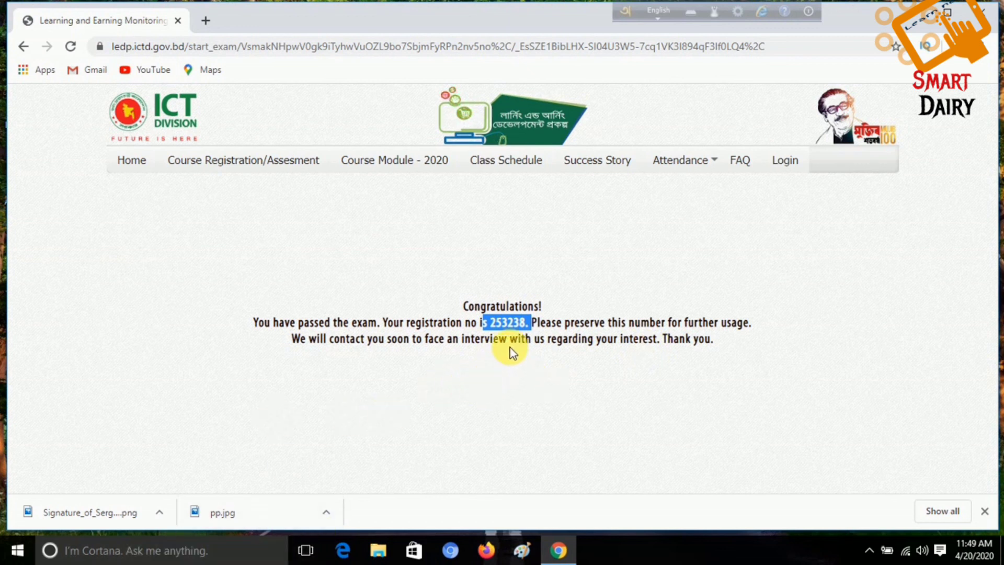
{"action": "left_click", "coordinate": [493, 387]}
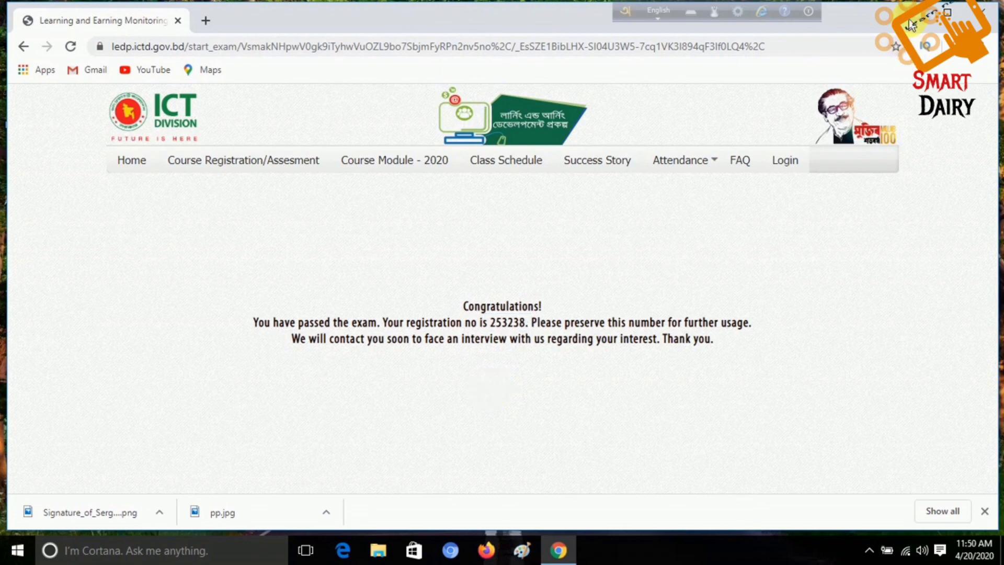
{"action": "left_click", "coordinate": [923, 11]}
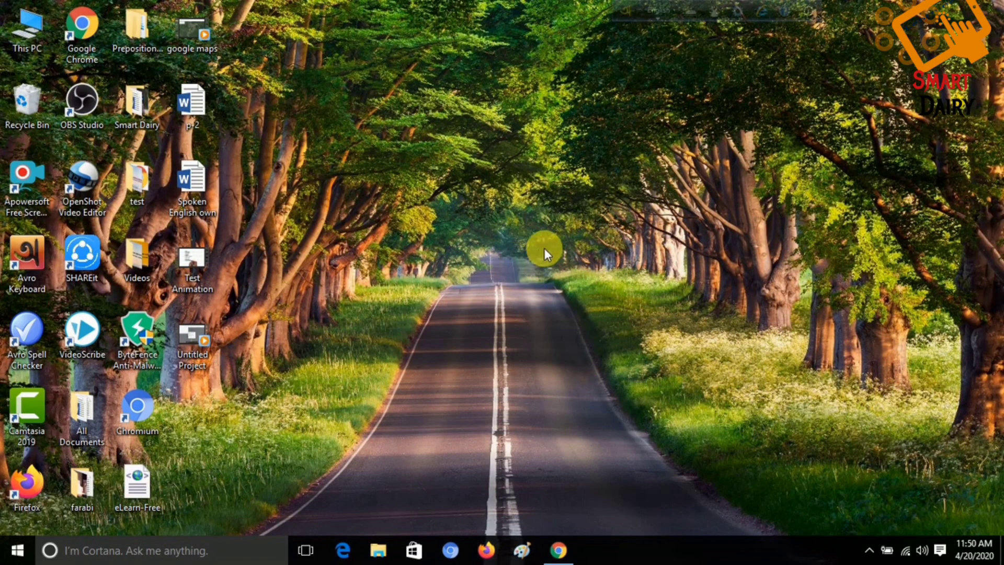